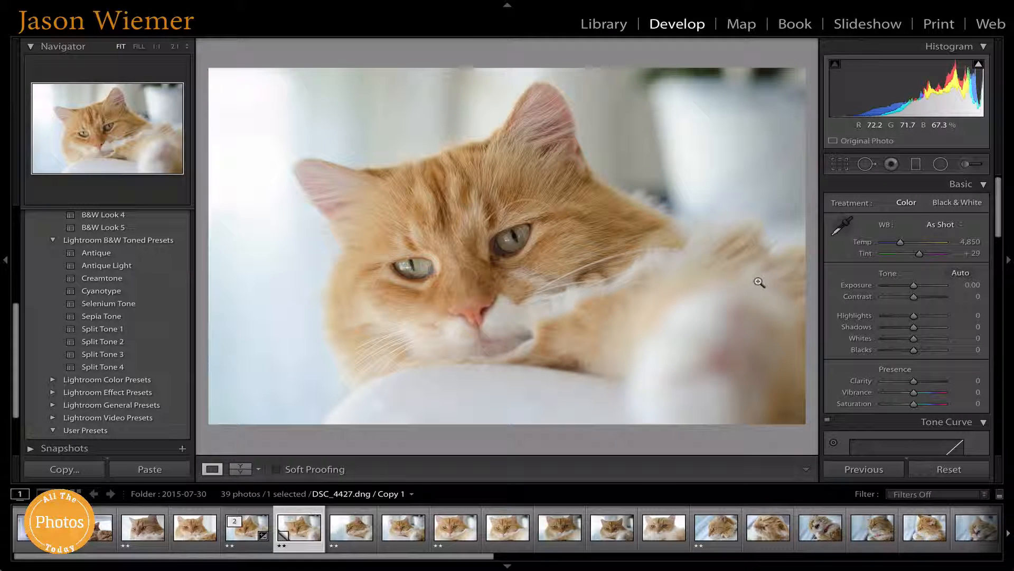
{"action": "scroll", "coordinate": [841, 185], "scroll_direction": "down", "scroll_amount": 2}
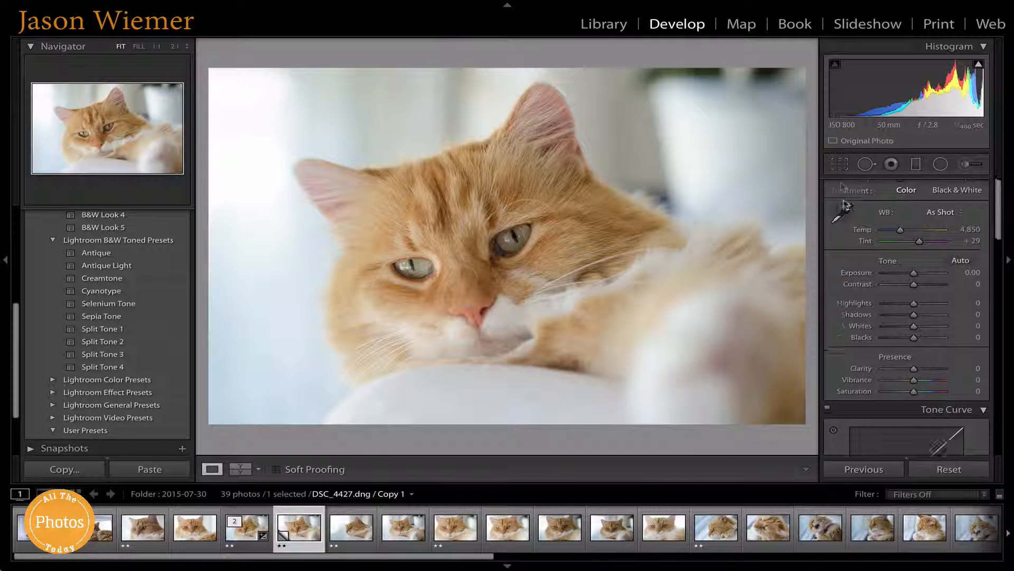
{"action": "scroll", "coordinate": [843, 193], "scroll_direction": "up", "scroll_amount": 2}
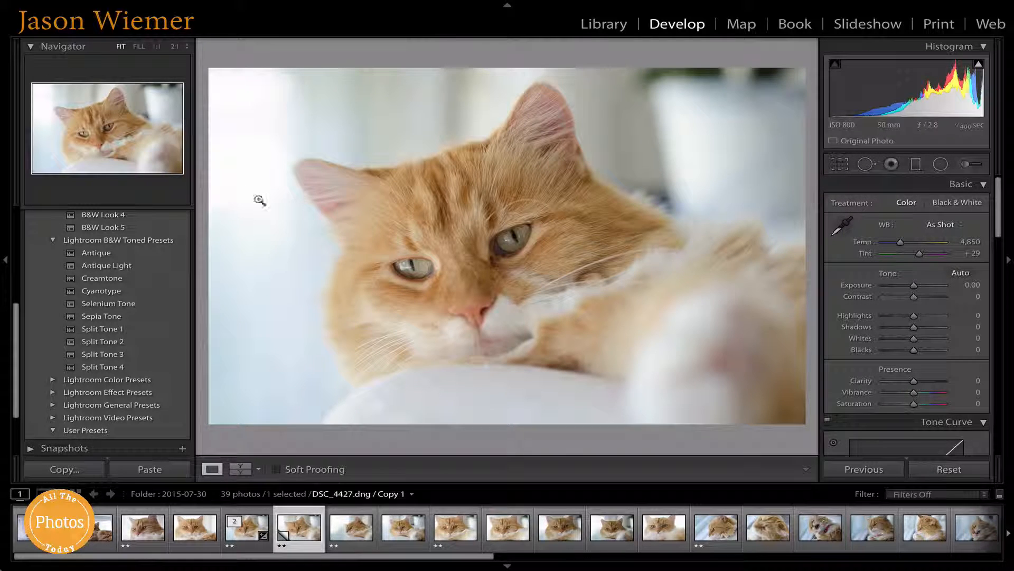
Try sampling the pale surface beneath the cat as the neutral white balance target, and undo the change.
{"action": "mouse_move", "coordinate": [980, 65]}
{"action": "scroll", "coordinate": [909, 256], "scroll_direction": "down", "scroll_amount": 1}
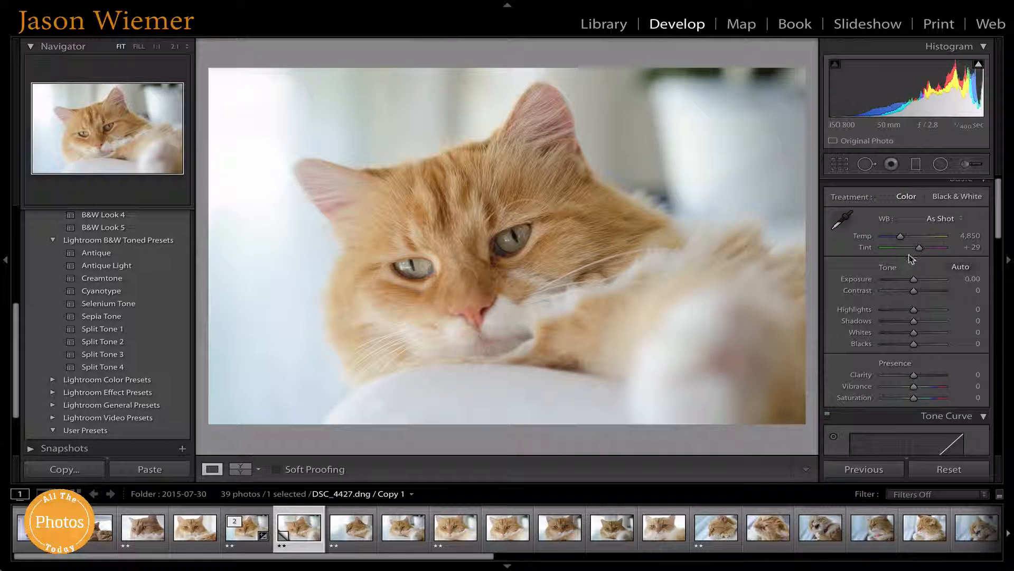
{"action": "scroll", "coordinate": [912, 259], "scroll_direction": "down", "scroll_amount": 1}
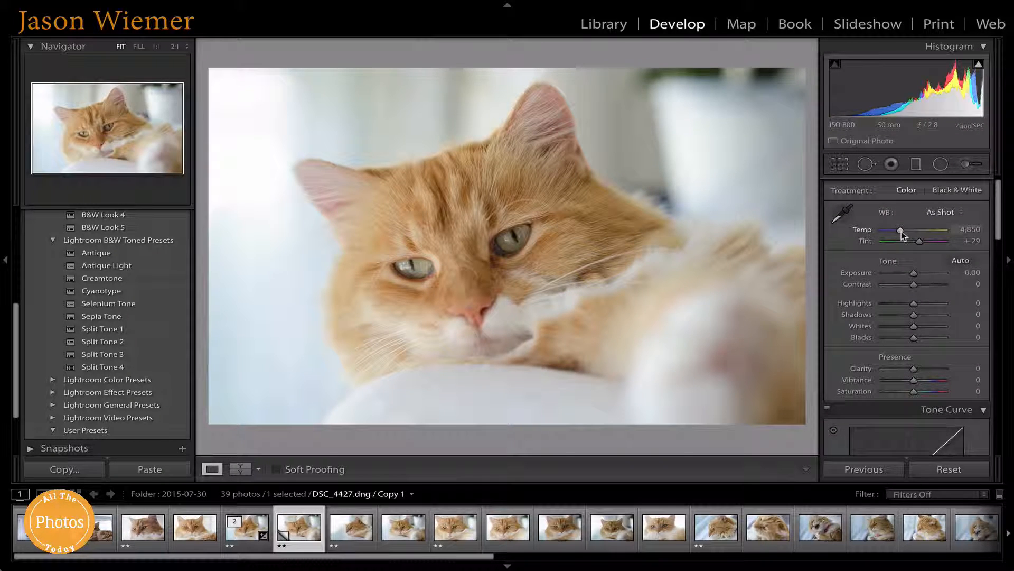
{"action": "left_click", "coordinate": [841, 213]}
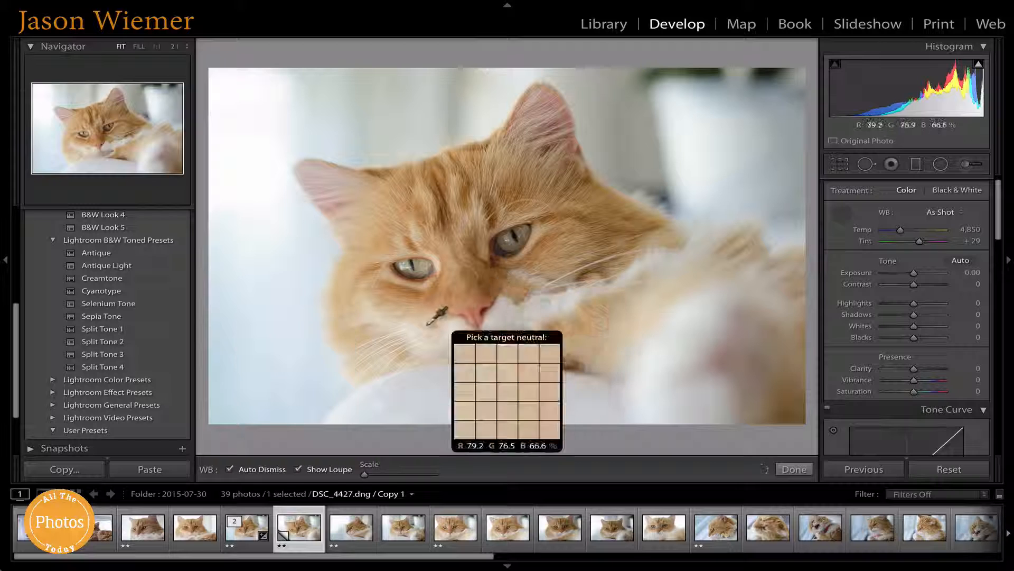
{"action": "left_click", "coordinate": [379, 391]}
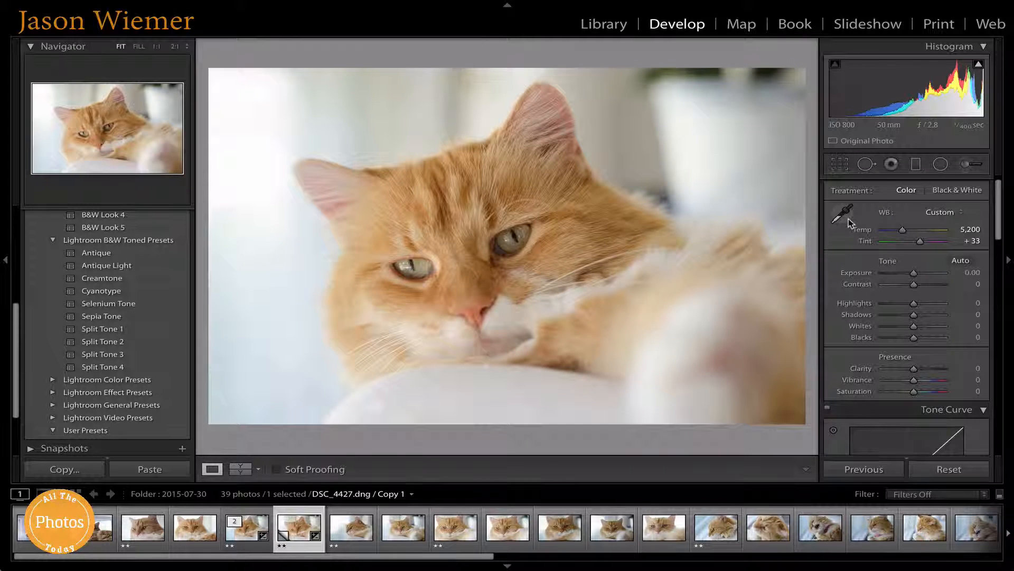
{"action": "key", "text": "ctrl+z"}
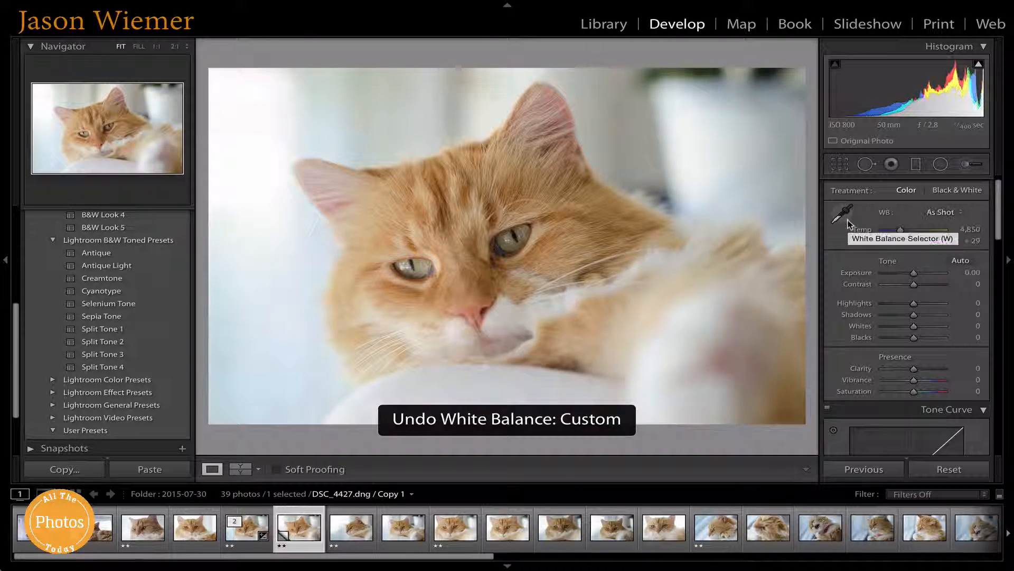
Step back to the original DSC_4427.dng, reset its develop settings, and sample the pale surface beneath the cat for white balance (Temp 5,150, Tint +33).
{"action": "key", "text": "ctrl+z"}
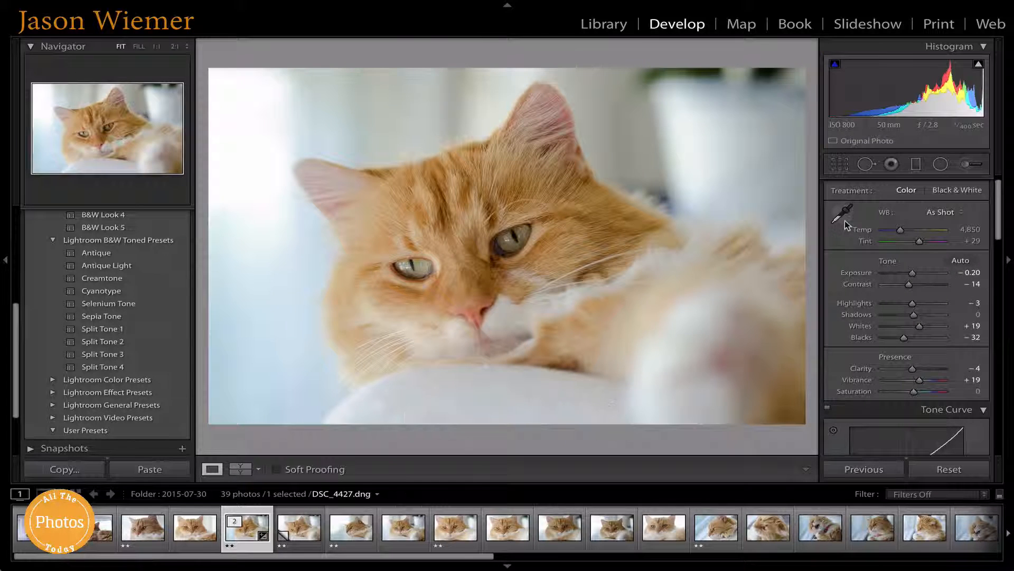
{"action": "left_click", "coordinate": [949, 468]}
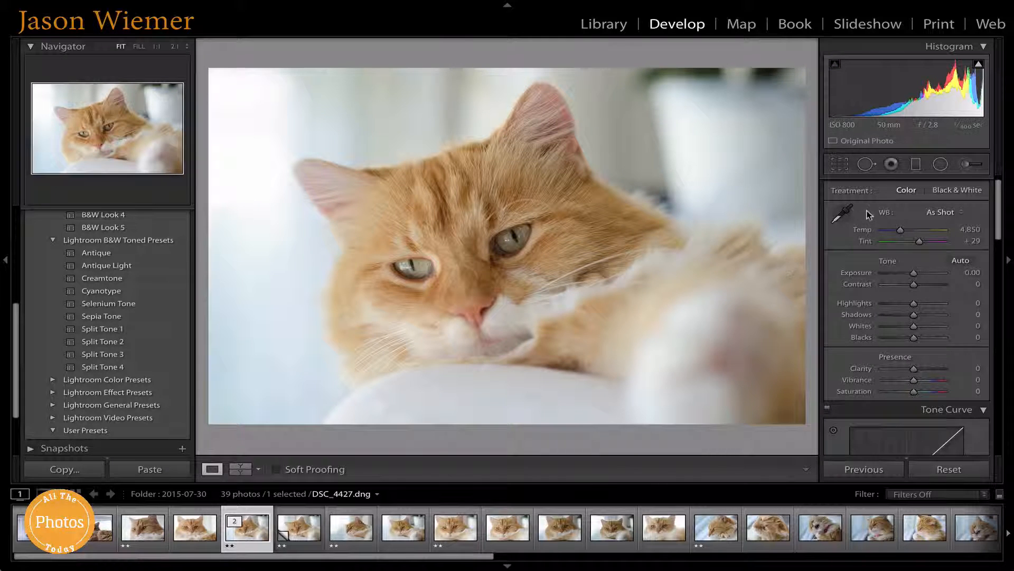
{"action": "left_click", "coordinate": [842, 213]}
{"action": "left_click", "coordinate": [442, 405]}
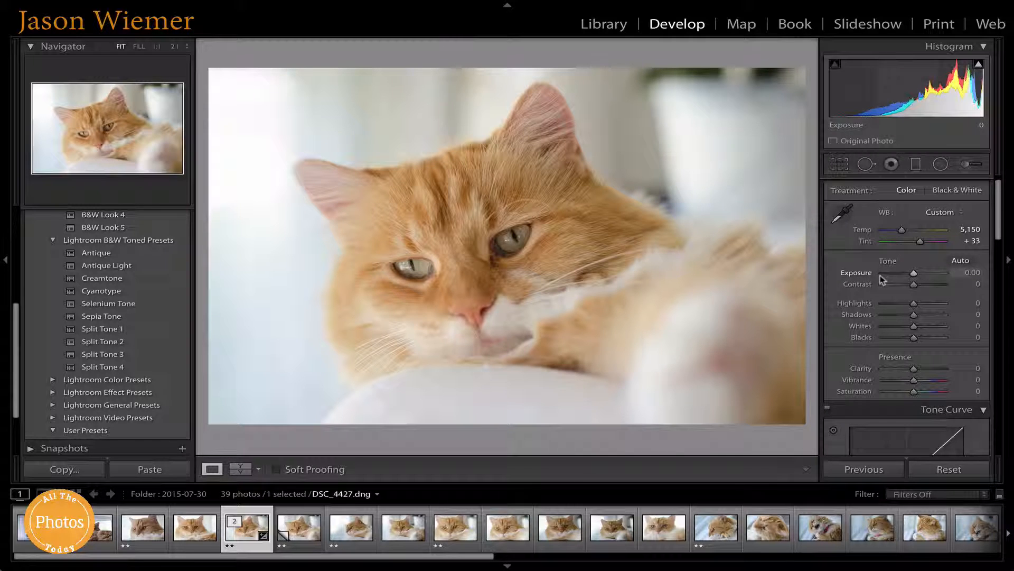
Lower the Exposure to −0.25 and, after trying the maximum Contrast of +100, set Contrast to +12.
{"action": "scroll", "coordinate": [917, 275], "scroll_direction": "down", "scroll_amount": 1}
{"action": "left_click_drag", "start_coordinate": [917, 265], "coordinate": [912, 268]}
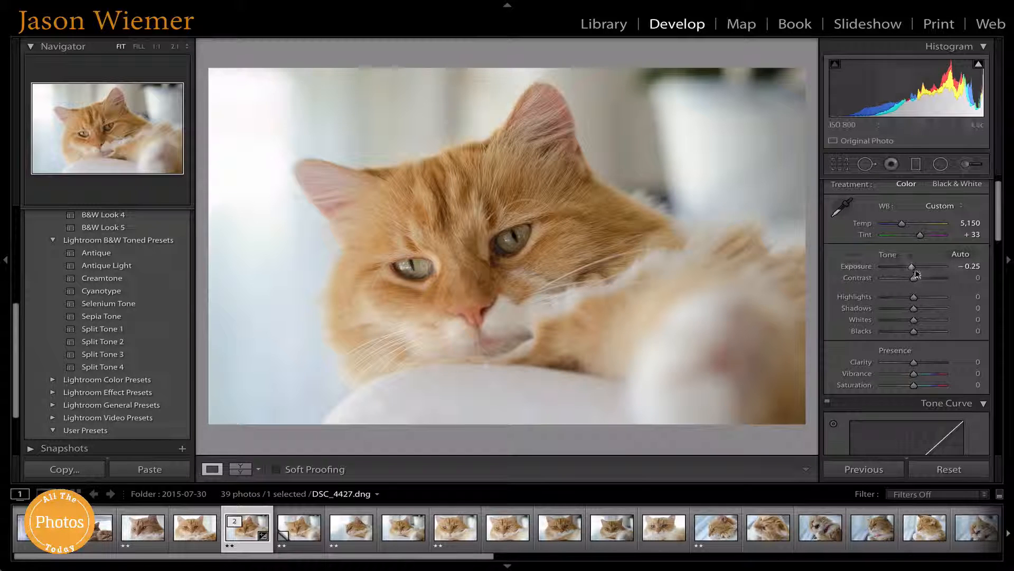
{"action": "left_click_drag", "start_coordinate": [914, 279], "coordinate": [960, 281]}
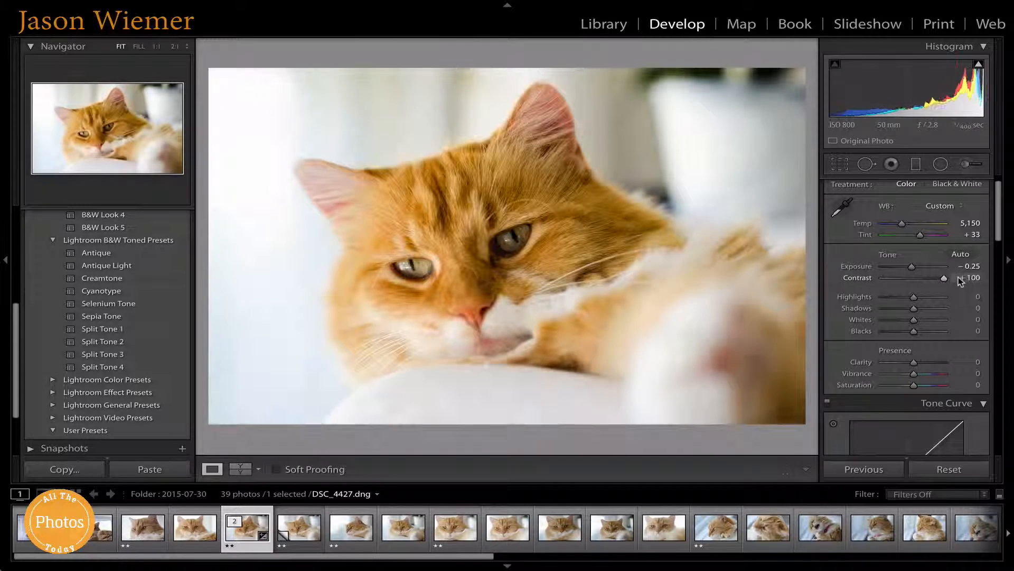
{"action": "left_click", "coordinate": [946, 279]}
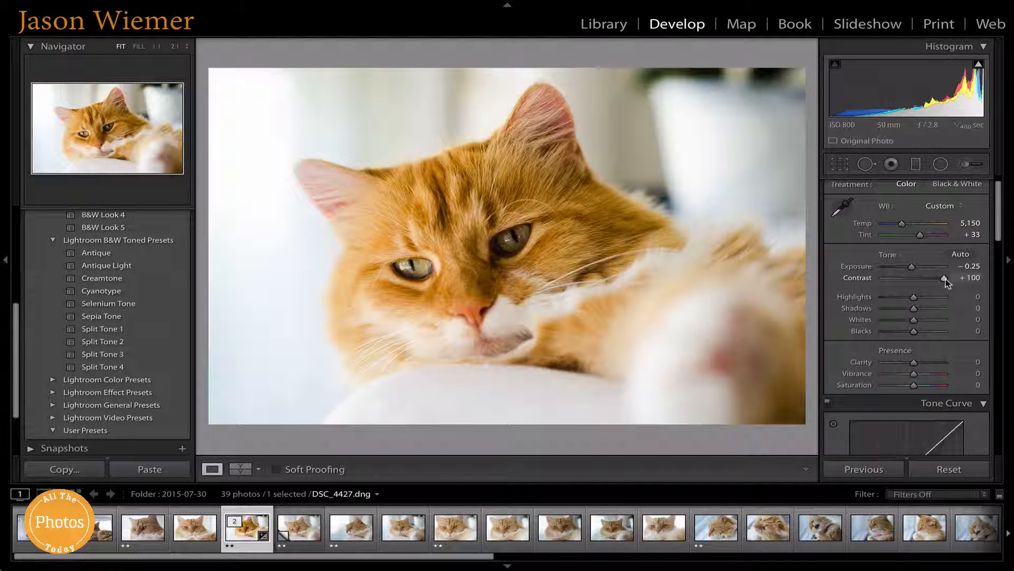
{"action": "left_click_drag", "start_coordinate": [946, 278], "coordinate": [918, 281]}
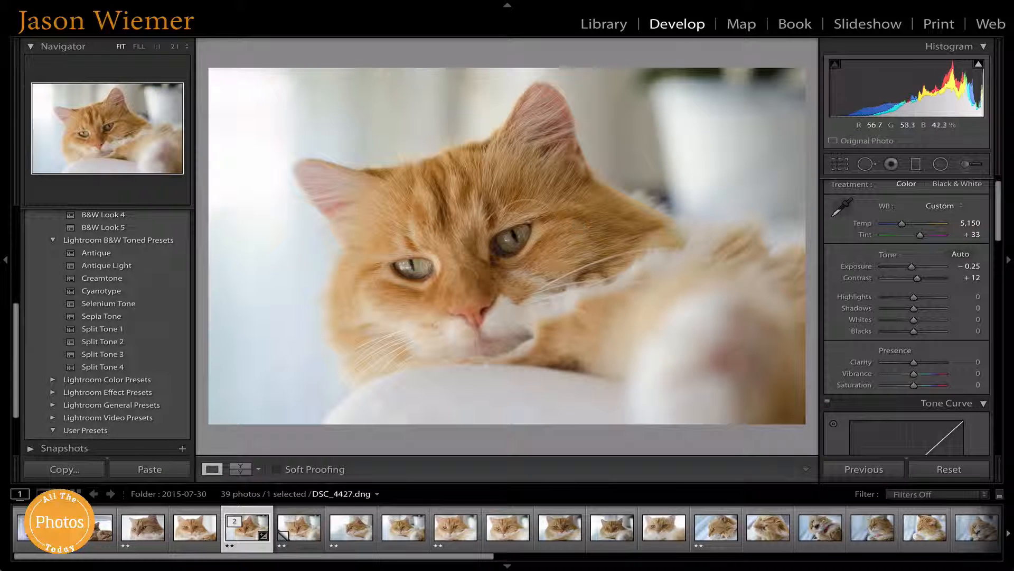
Adjust the tonal range with Highlights at −57, slightly lowered Shadows, Whites at +4 and Blacks at −10.
{"action": "scroll", "coordinate": [887, 248], "scroll_direction": "down", "scroll_amount": 2}
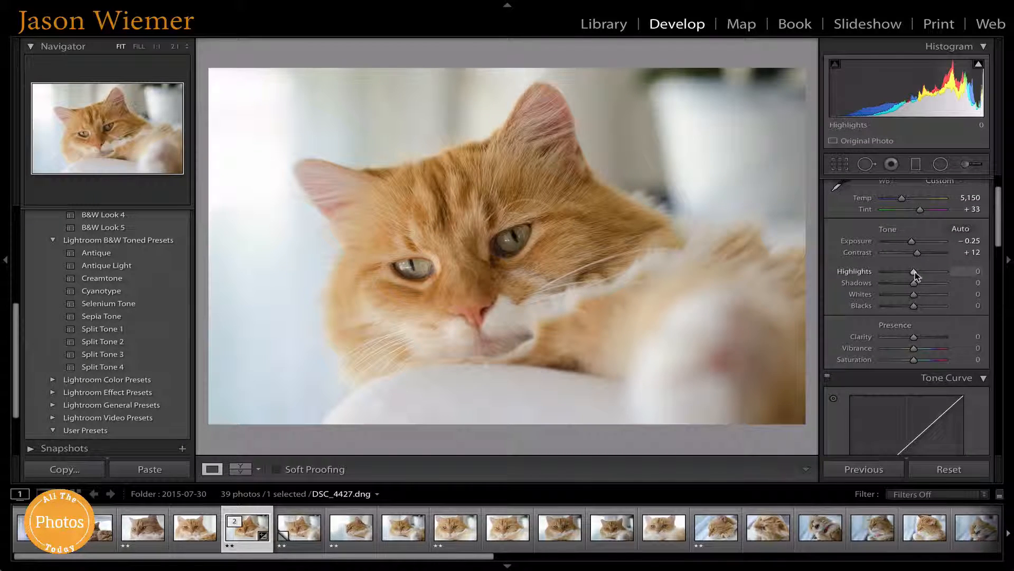
{"action": "left_click_drag", "start_coordinate": [915, 275], "coordinate": [895, 274]}
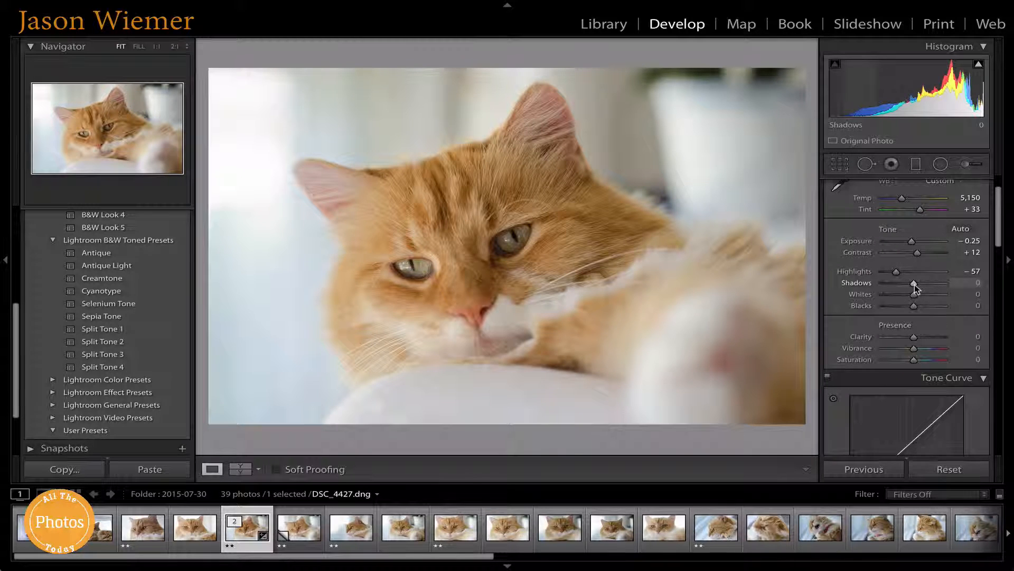
{"action": "mouse_move", "coordinate": [915, 284]}
{"action": "left_mouse_down"}
{"action": "mouse_move", "coordinate": [956, 286]}
{"action": "mouse_move", "coordinate": [907, 287]}
{"action": "left_mouse_up"}
{"action": "right_click", "coordinate": [972, 283]}
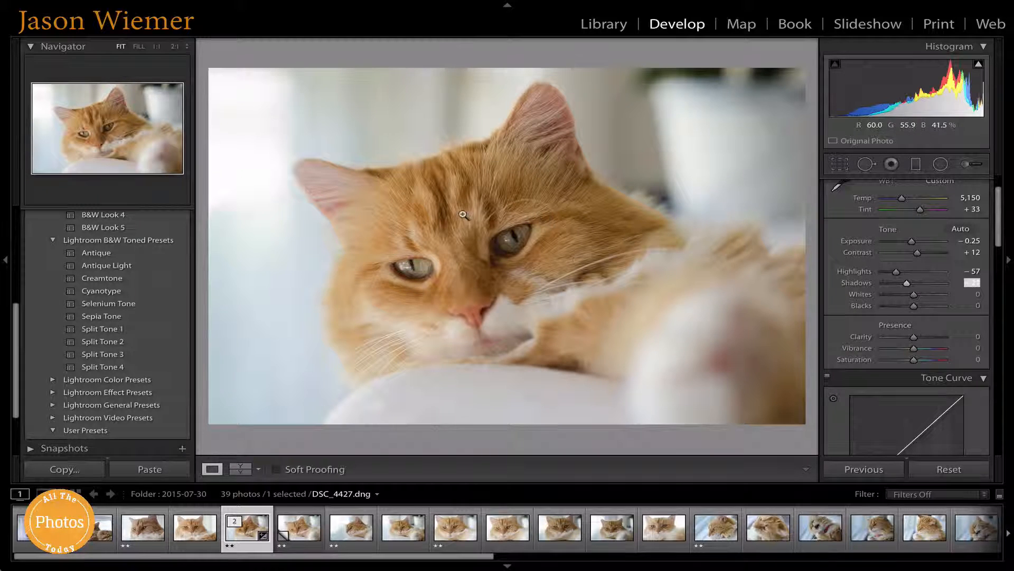
{"action": "scroll", "coordinate": [912, 285], "scroll_direction": "down", "scroll_amount": 2}
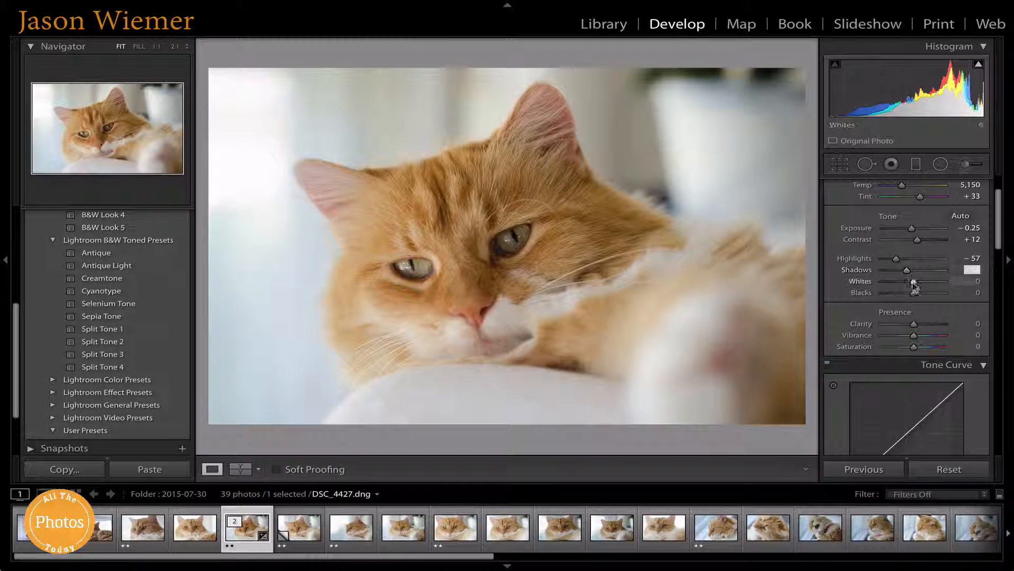
{"action": "left_click_drag", "start_coordinate": [915, 286], "coordinate": [909, 297]}
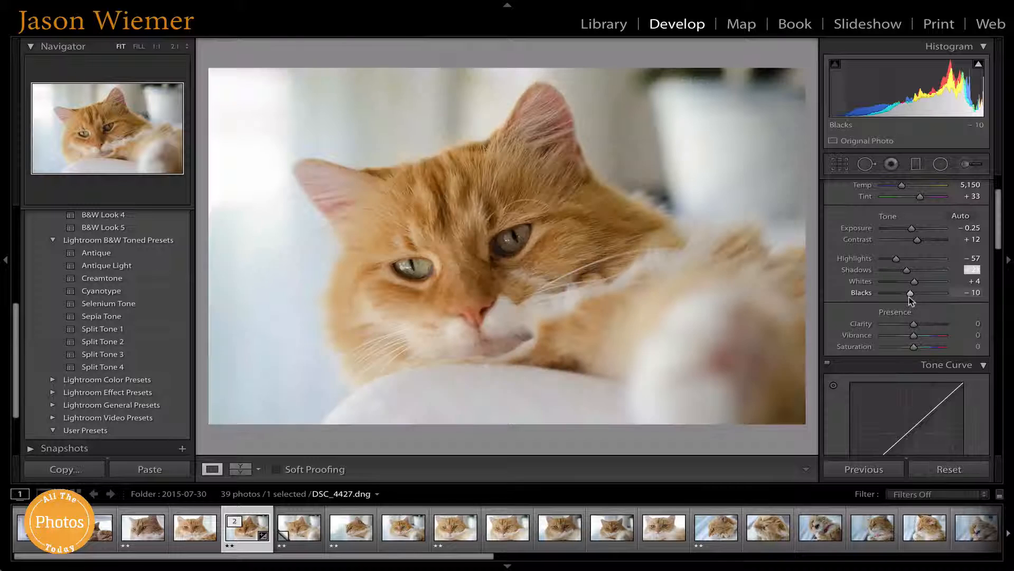
Set the photo's Clarity to +7 and Vibrance to +16.
{"action": "scroll", "coordinate": [913, 299], "scroll_direction": "down", "scroll_amount": 1}
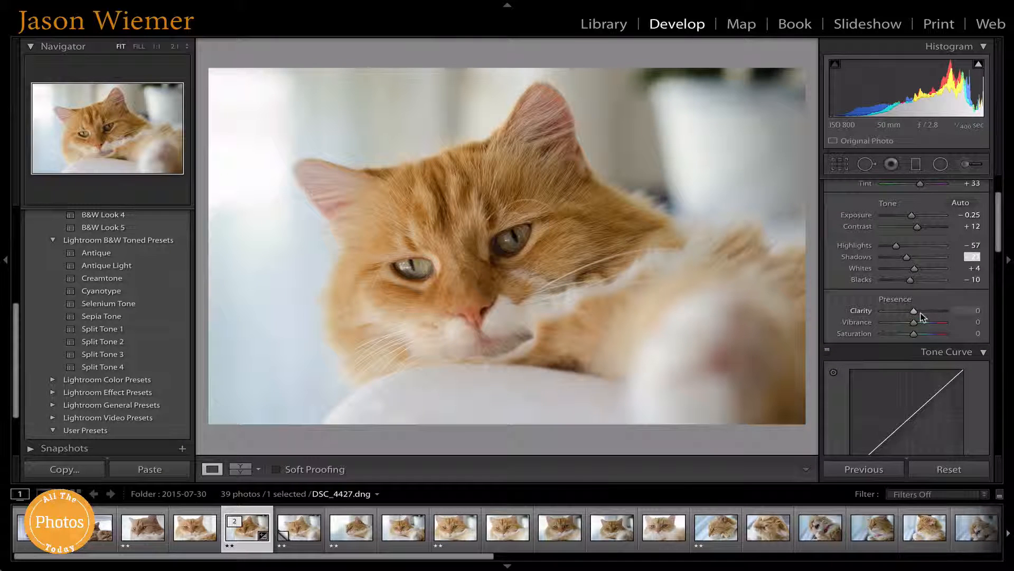
{"action": "left_click_drag", "start_coordinate": [915, 311], "coordinate": [917, 311]}
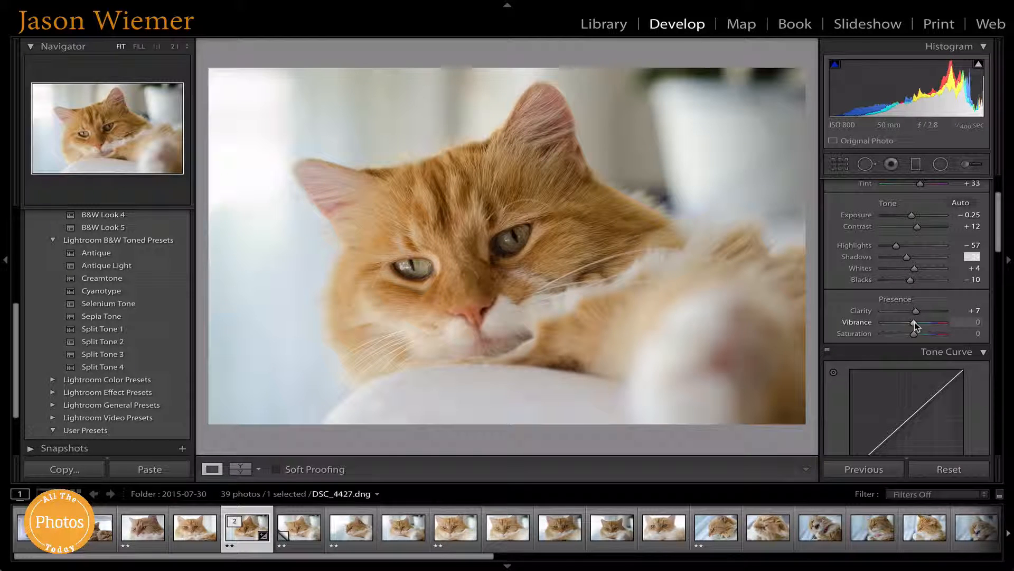
{"action": "left_click_drag", "start_coordinate": [914, 322], "coordinate": [920, 326]}
Shape the tone curve by setting its region values to Highlights −23, Lights −2 and Shadows +21.
{"action": "scroll", "coordinate": [908, 325], "scroll_direction": "down", "scroll_amount": 1}
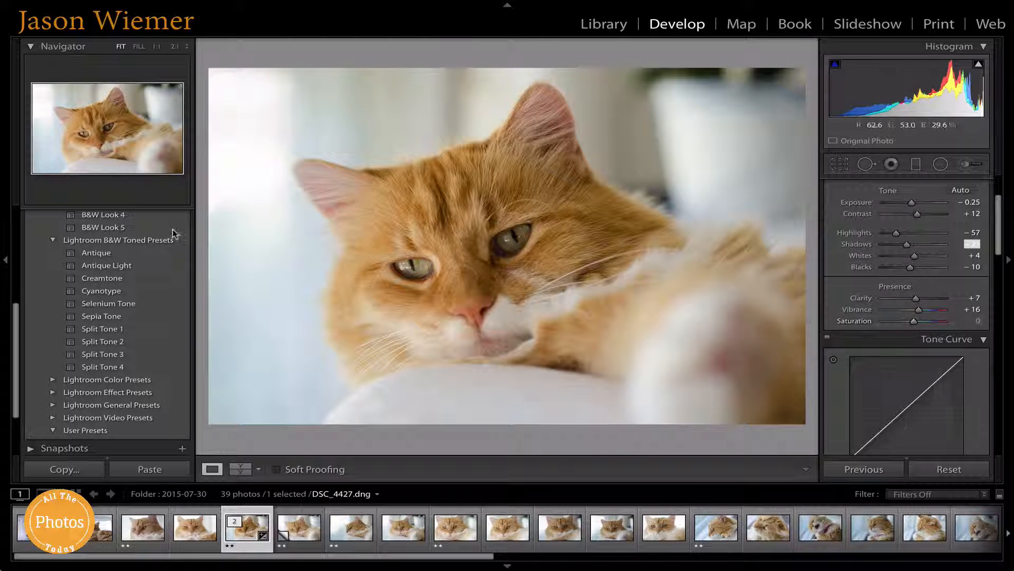
{"action": "scroll", "coordinate": [896, 267], "scroll_direction": "down", "scroll_amount": 4}
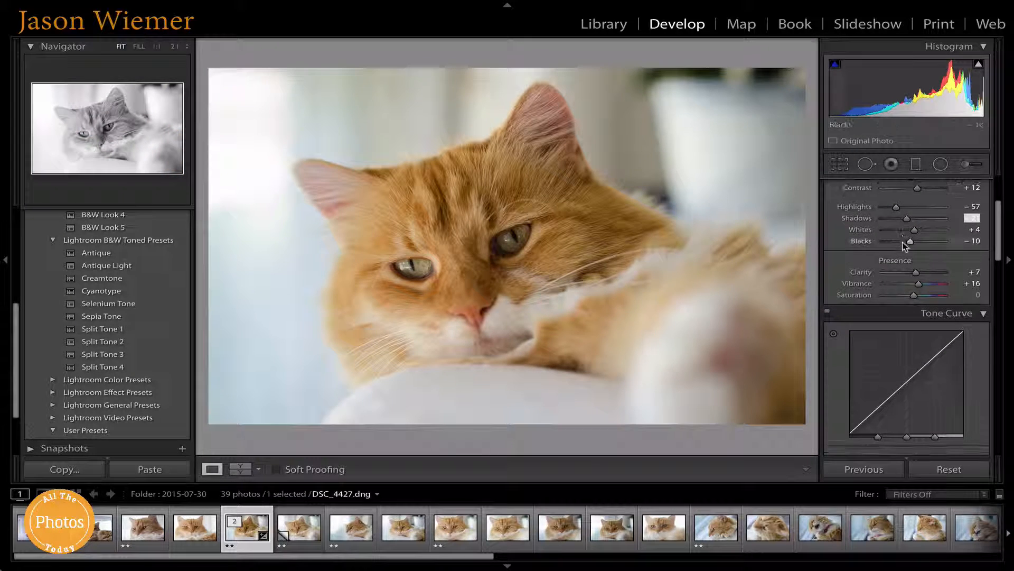
{"action": "scroll", "coordinate": [904, 248], "scroll_direction": "down", "scroll_amount": 1}
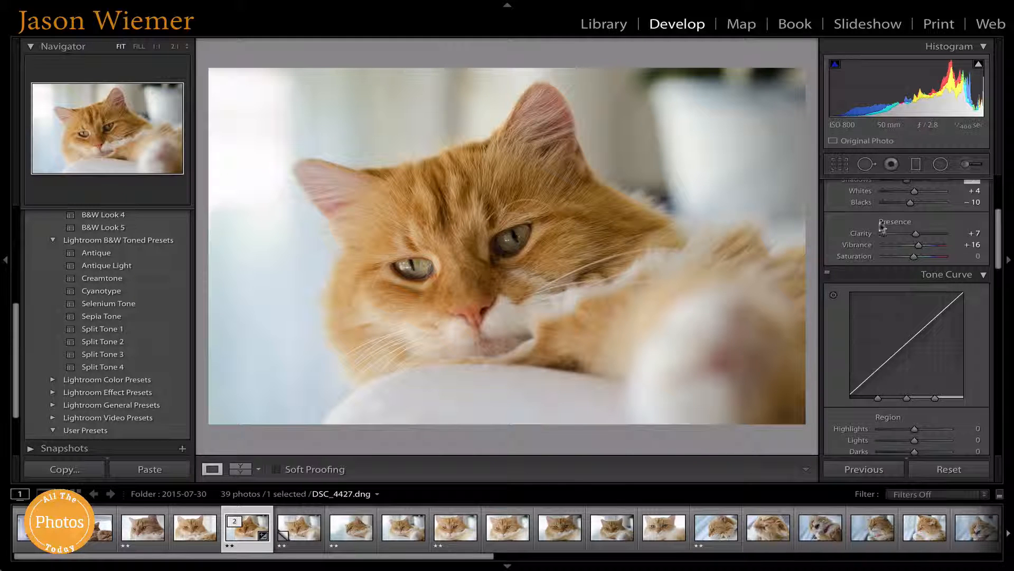
{"action": "scroll", "coordinate": [922, 235], "scroll_direction": "down", "scroll_amount": 2}
{"action": "scroll", "coordinate": [922, 235], "scroll_direction": "down", "scroll_amount": 5}
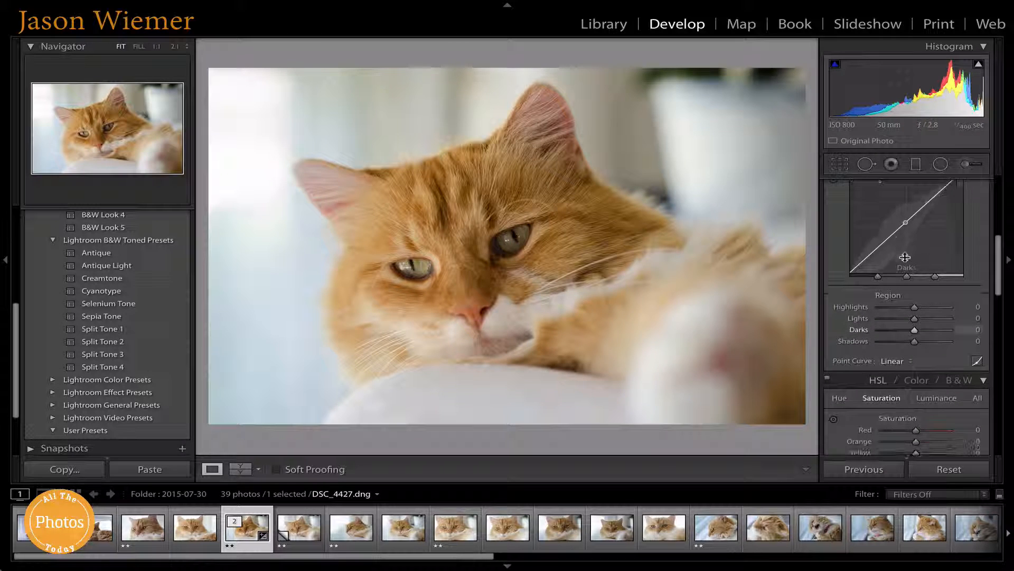
{"action": "mouse_move", "coordinate": [920, 308]}
{"action": "left_mouse_down"}
{"action": "mouse_move", "coordinate": [909, 309]}
{"action": "mouse_move", "coordinate": [914, 324]}
{"action": "left_mouse_up"}
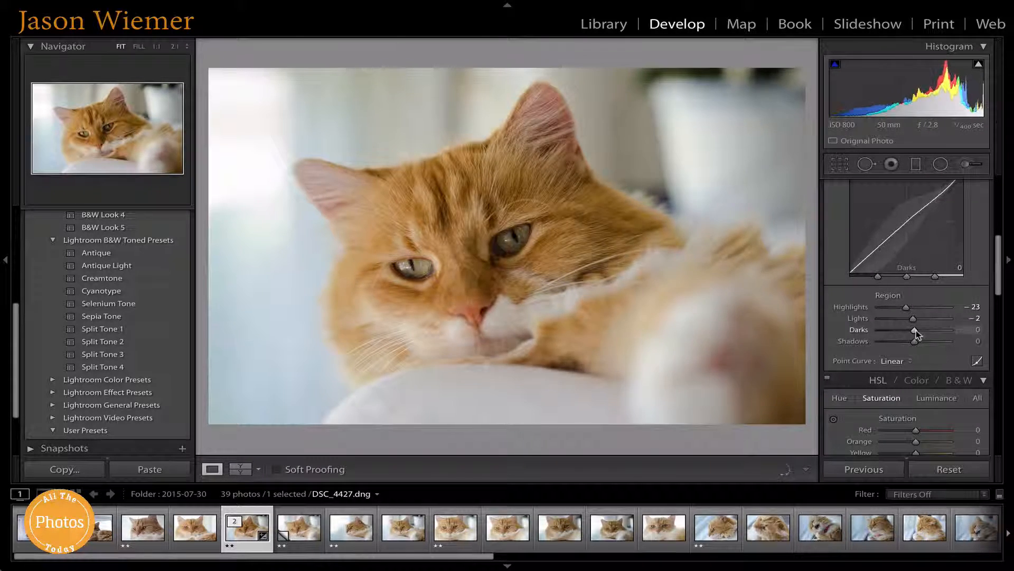
{"action": "scroll", "coordinate": [898, 323], "scroll_direction": "down", "scroll_amount": 3}
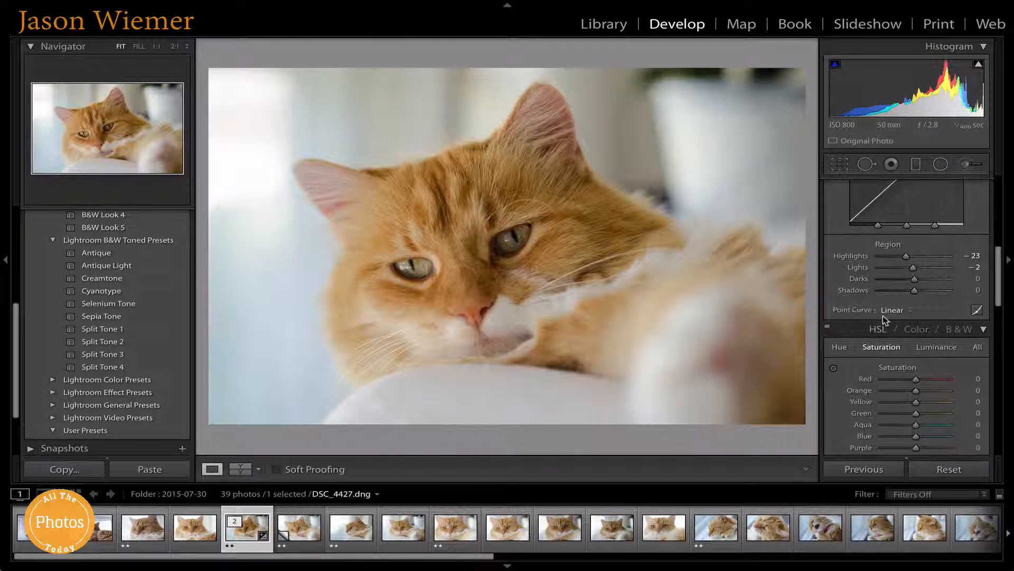
{"action": "left_click_drag", "start_coordinate": [915, 290], "coordinate": [921, 290]}
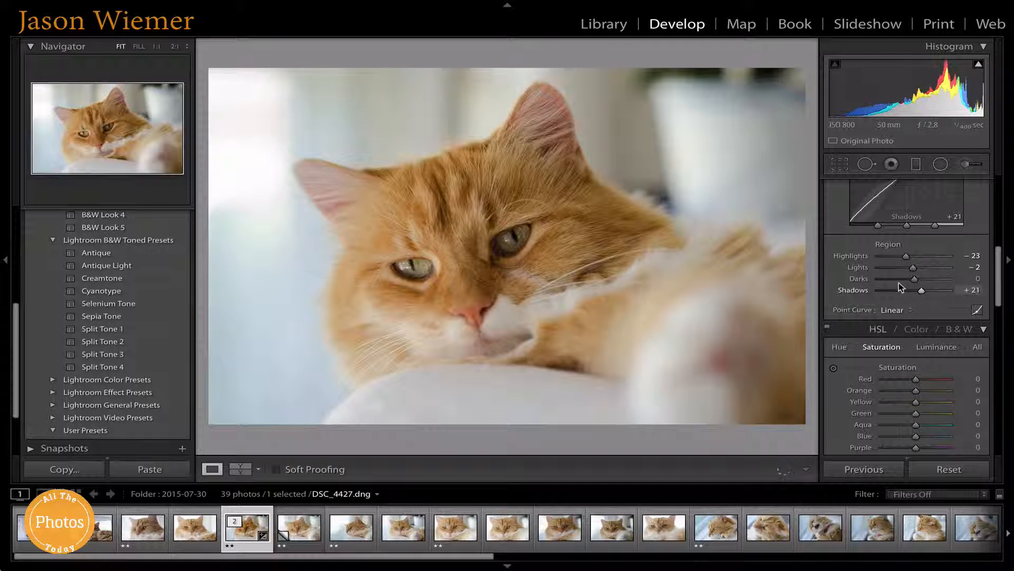
Set the HSL saturation of Green to +11 and of Yellow to −2.
{"action": "scroll", "coordinate": [897, 281], "scroll_direction": "down", "scroll_amount": 1}
{"action": "scroll", "coordinate": [898, 284], "scroll_direction": "down", "scroll_amount": 10}
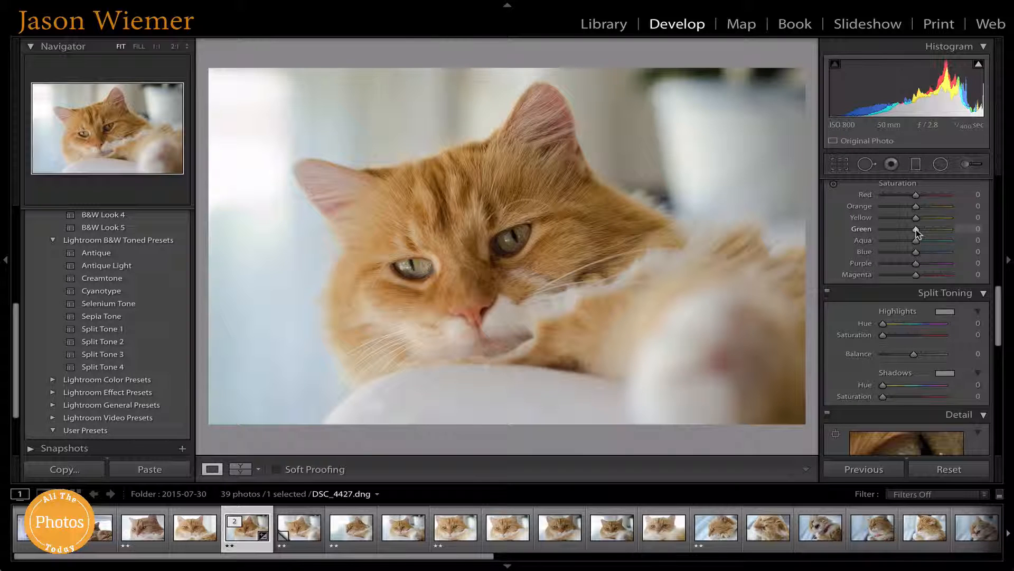
{"action": "left_click_drag", "start_coordinate": [926, 229], "coordinate": [921, 229]}
{"action": "left_click_drag", "start_coordinate": [922, 222], "coordinate": [915, 222]}
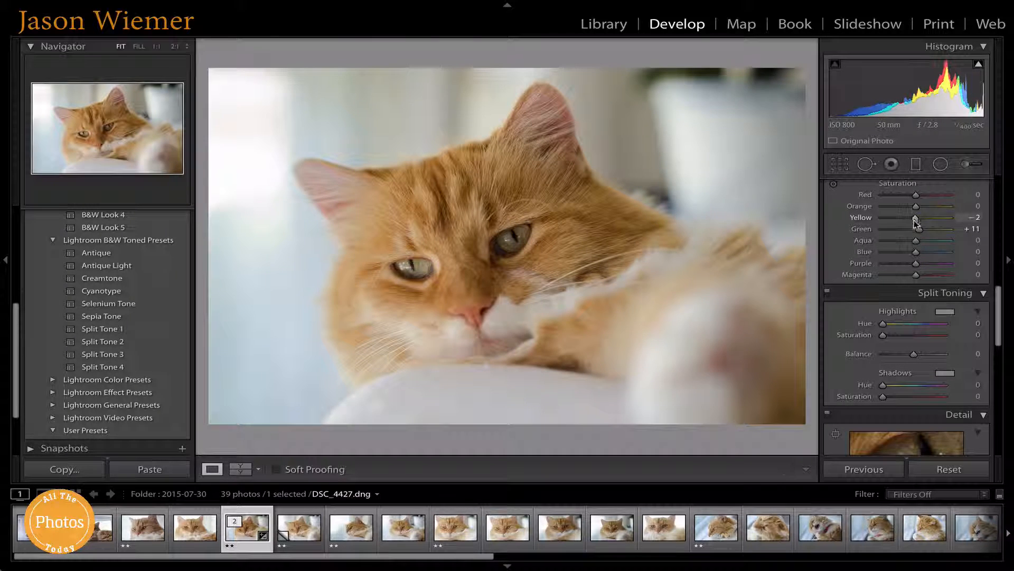
Raise the sharpening Amount to 78 and check the cat's eye in the detail preview.
{"action": "scroll", "coordinate": [916, 246], "scroll_direction": "down", "scroll_amount": 1}
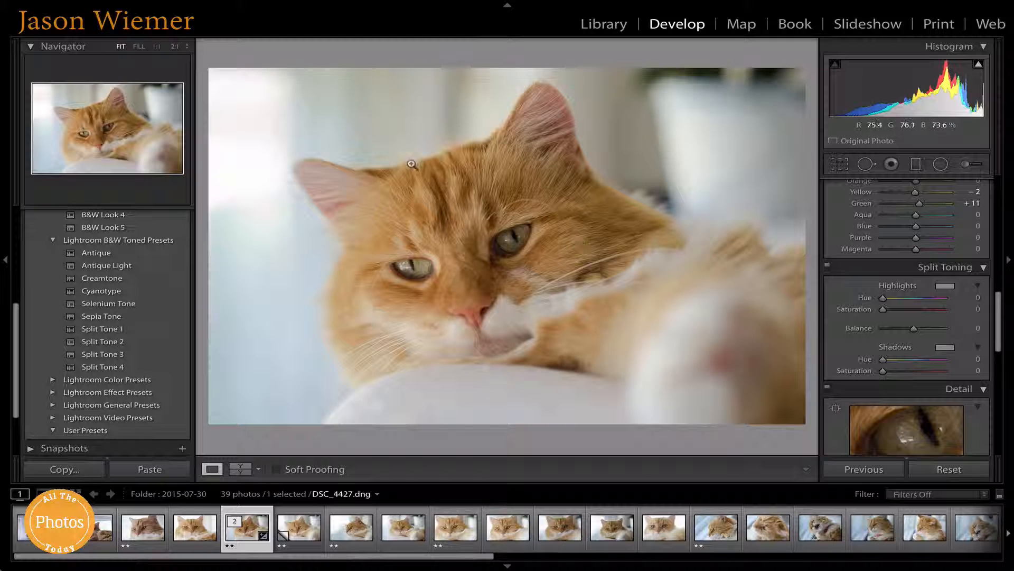
{"action": "scroll", "coordinate": [918, 190], "scroll_direction": "down", "scroll_amount": 1}
{"action": "scroll", "coordinate": [918, 190], "scroll_direction": "down", "scroll_amount": 9}
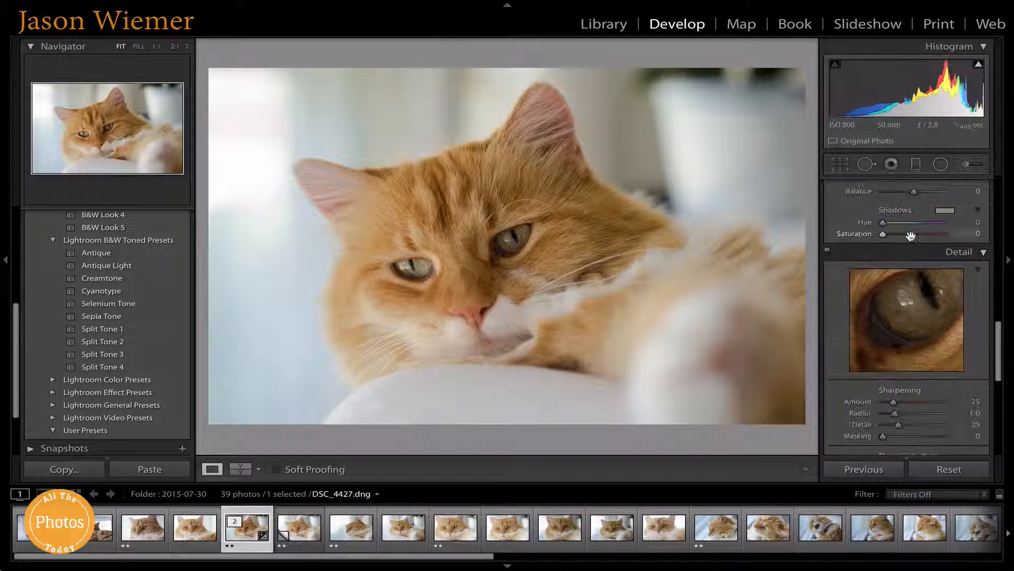
{"action": "left_click_drag", "start_coordinate": [892, 349], "coordinate": [914, 347]}
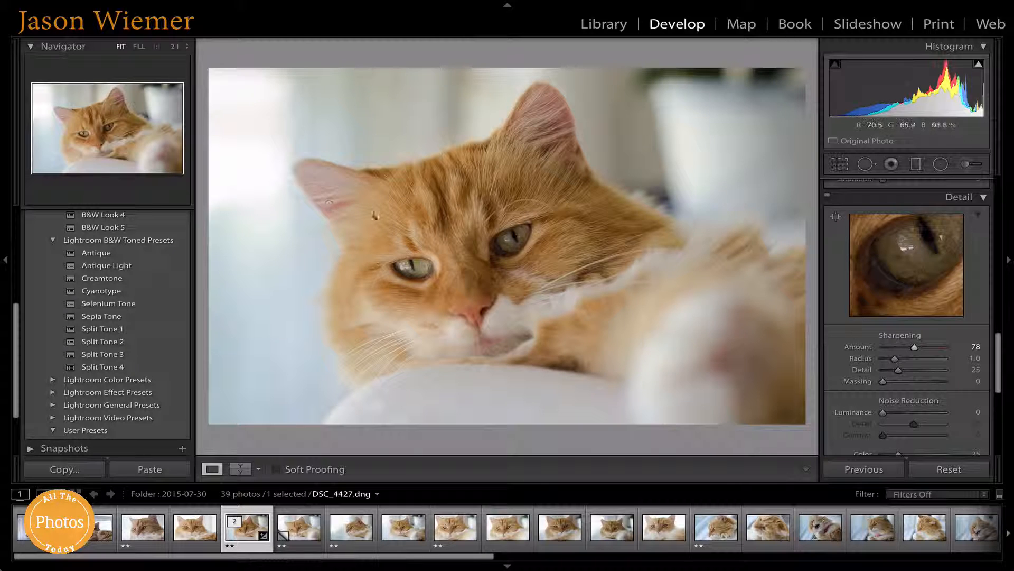
{"action": "scroll", "coordinate": [918, 277], "scroll_direction": "up", "scroll_amount": 4}
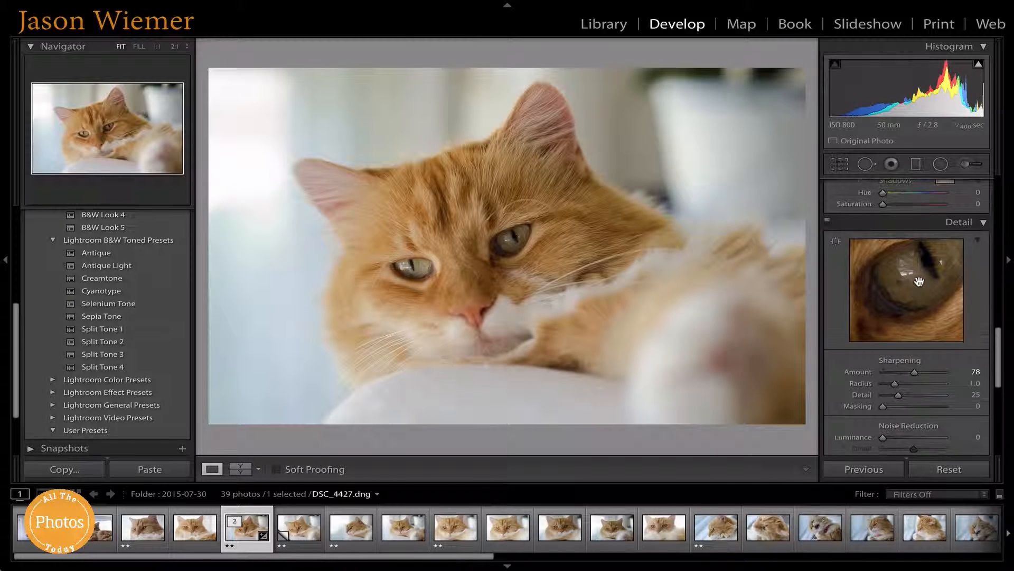
{"action": "scroll", "coordinate": [918, 280], "scroll_direction": "down", "scroll_amount": 5}
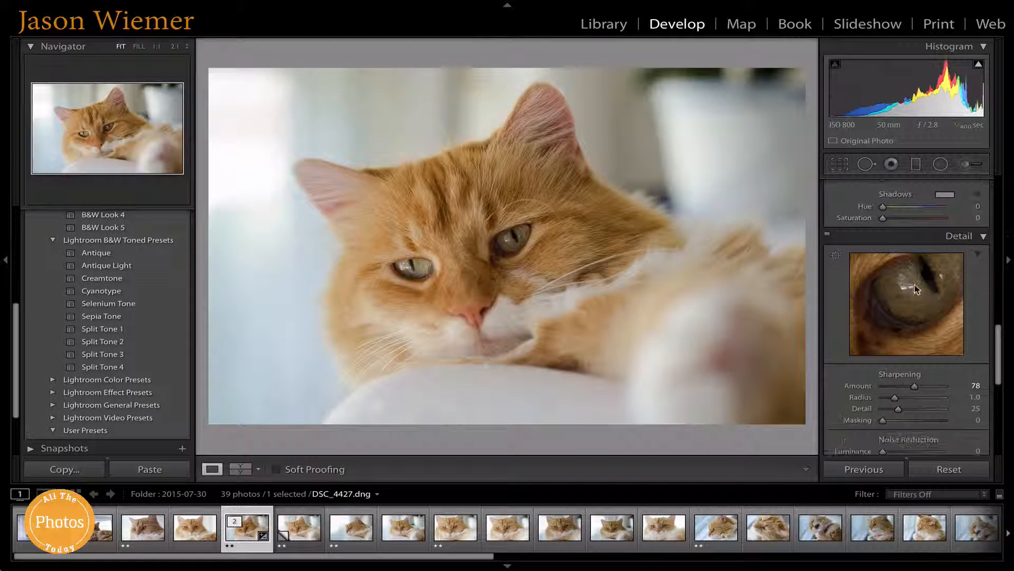
Examine the sharpening on the cat's eyes at 1:1 zoom and review the Noise Reduction settings.
{"action": "scroll", "coordinate": [915, 288], "scroll_direction": "down", "scroll_amount": 1}
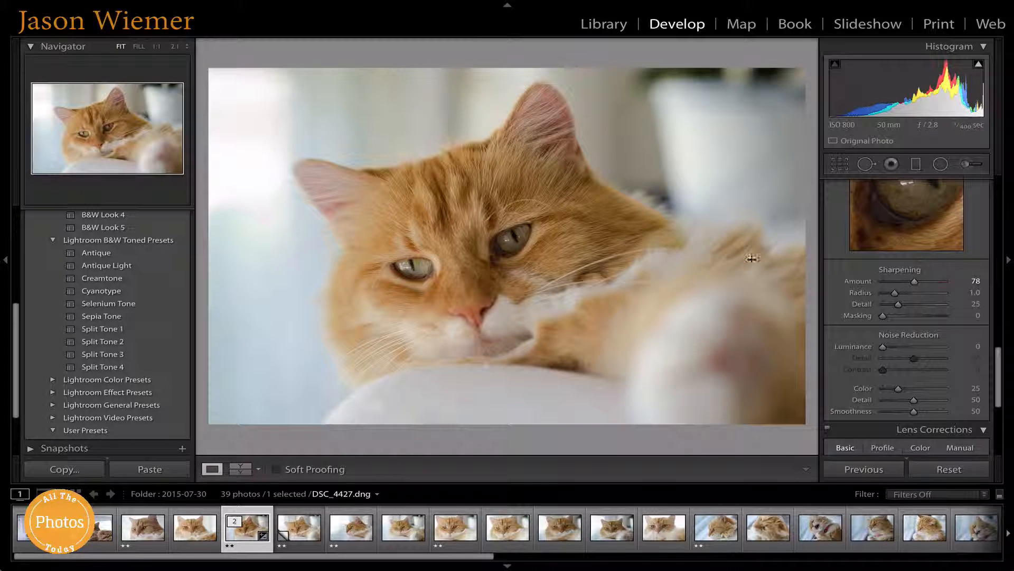
{"action": "left_click", "coordinate": [504, 235]}
{"action": "left_click_drag", "start_coordinate": [593, 255], "coordinate": [671, 193]}
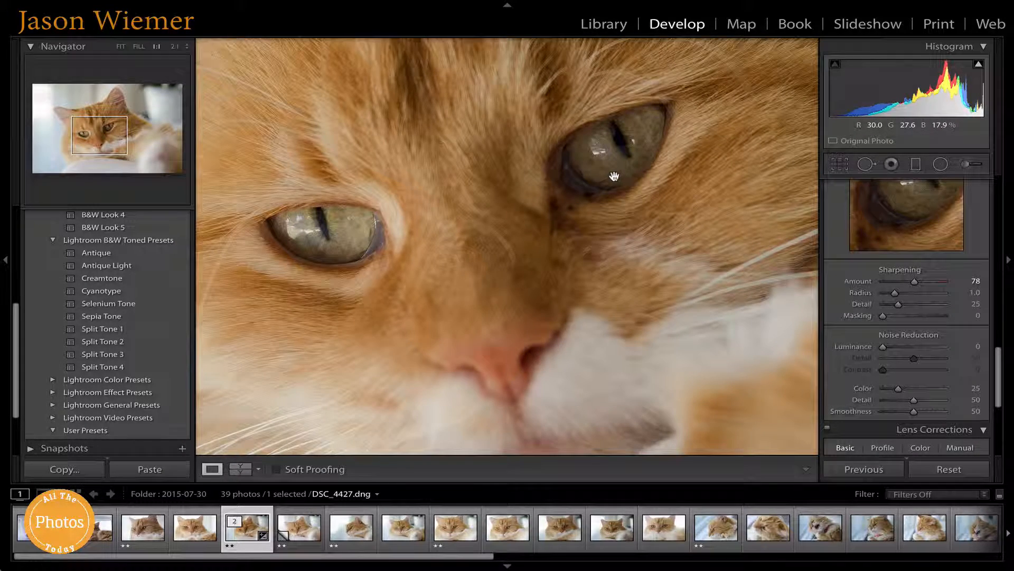
{"action": "left_click", "coordinate": [594, 182]}
{"action": "scroll", "coordinate": [884, 275], "scroll_direction": "down", "scroll_amount": 1}
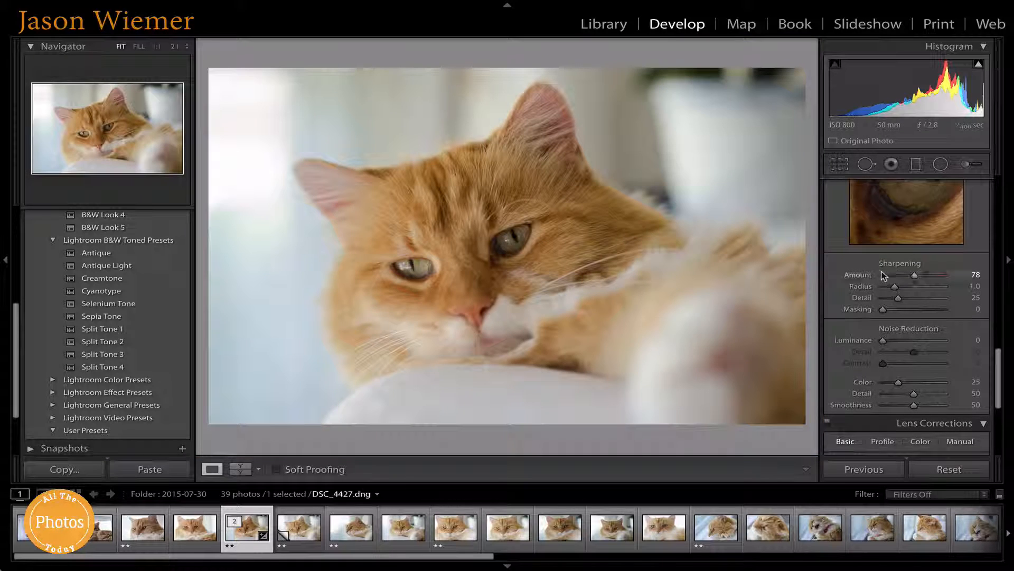
{"action": "scroll", "coordinate": [882, 273], "scroll_direction": "down", "scroll_amount": 3}
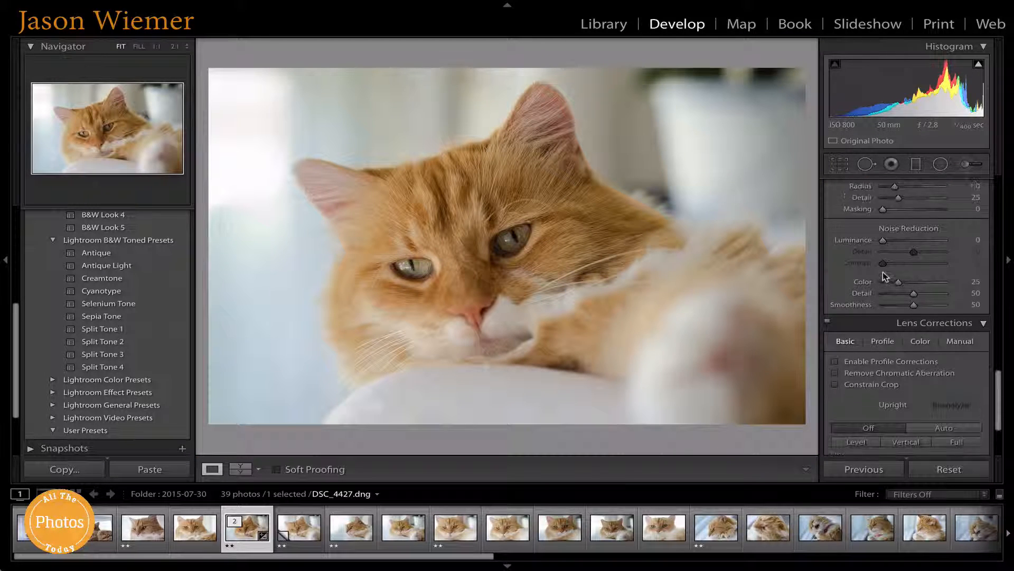
{"action": "scroll", "coordinate": [886, 274], "scroll_direction": "up", "scroll_amount": 1}
{"action": "scroll", "coordinate": [886, 270], "scroll_direction": "up", "scroll_amount": 1}
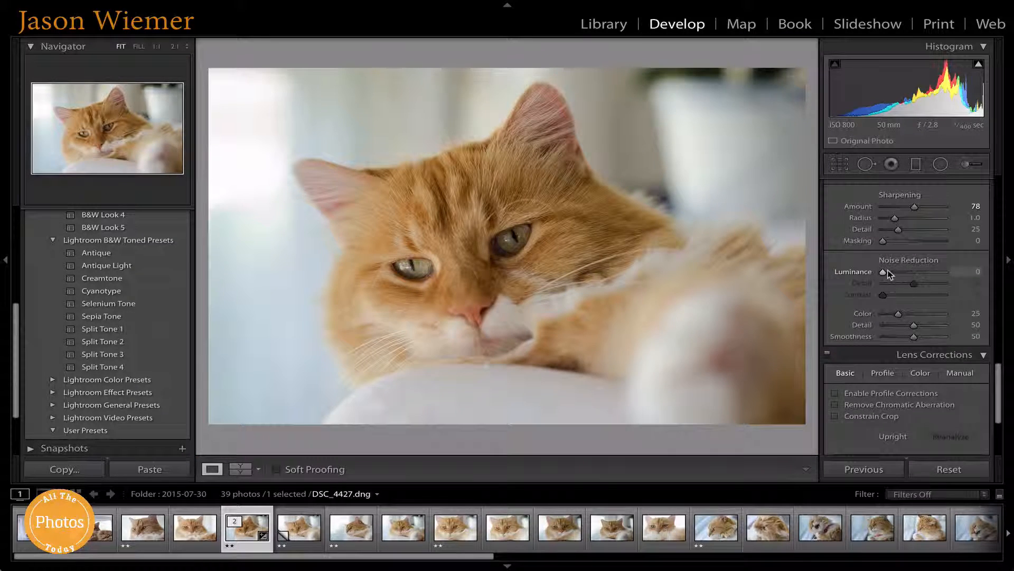
Brush a local adjustment over both of the cat's eyes with the Adjustment Brush at size 6.0, keeping the edit pins always shown.
{"action": "scroll", "coordinate": [887, 272], "scroll_direction": "up", "scroll_amount": 1}
{"action": "scroll", "coordinate": [888, 275], "scroll_direction": "up", "scroll_amount": 12}
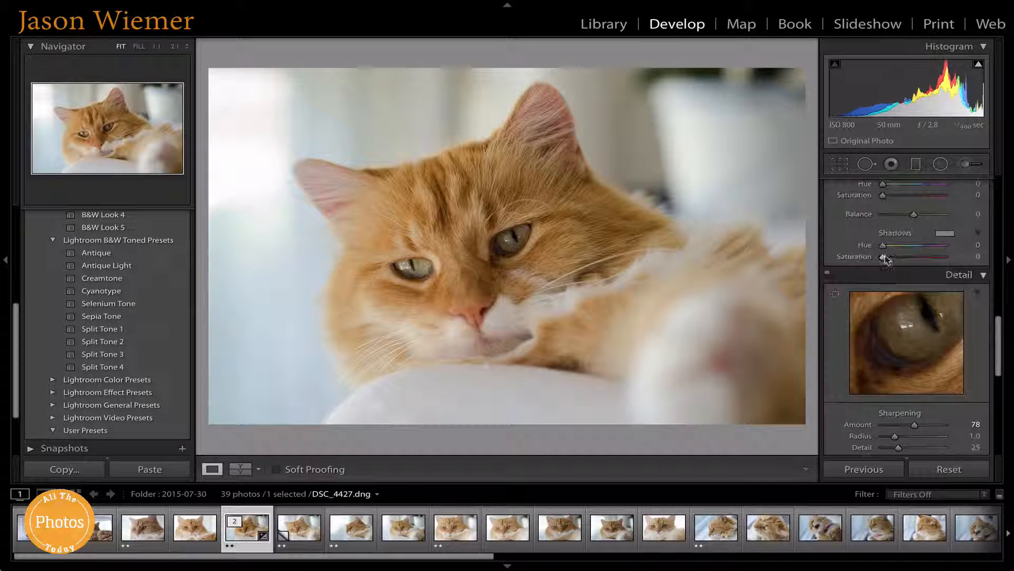
{"action": "scroll", "coordinate": [880, 262], "scroll_direction": "up", "scroll_amount": 10}
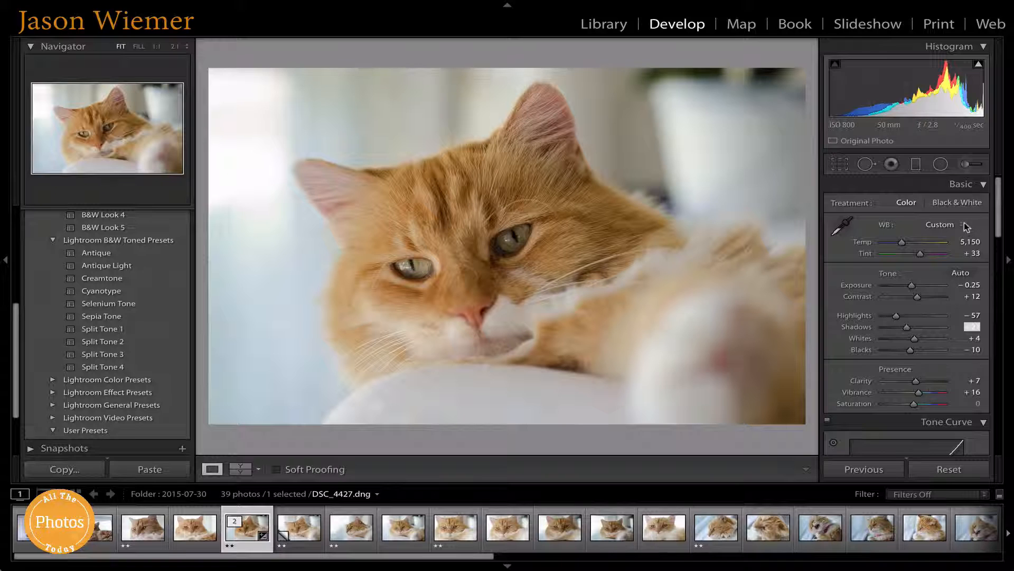
{"action": "left_click", "coordinate": [965, 164]}
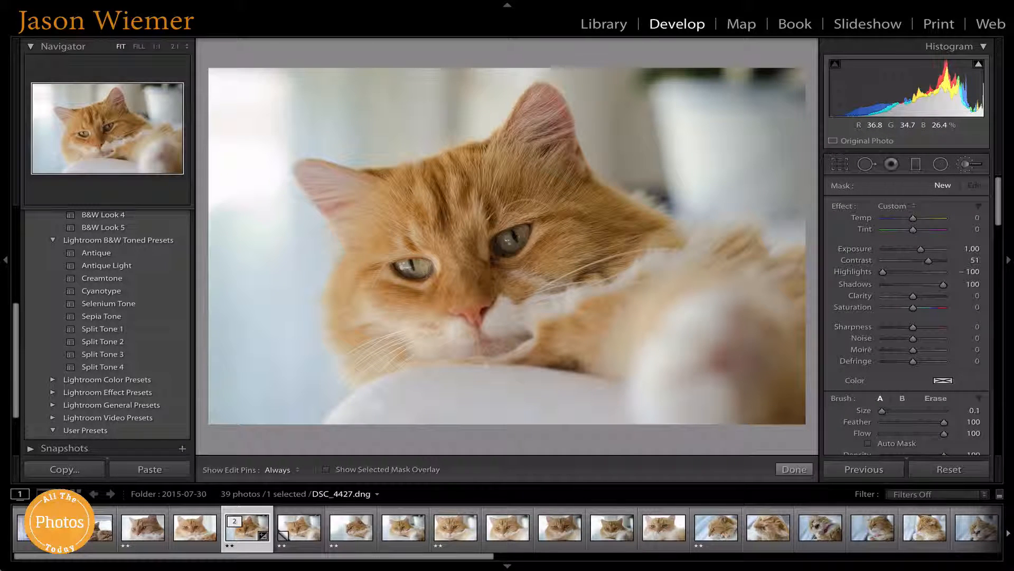
{"action": "scroll", "coordinate": [507, 244], "scroll_direction": "up", "scroll_amount": 3}
{"action": "key", "text": "h"}
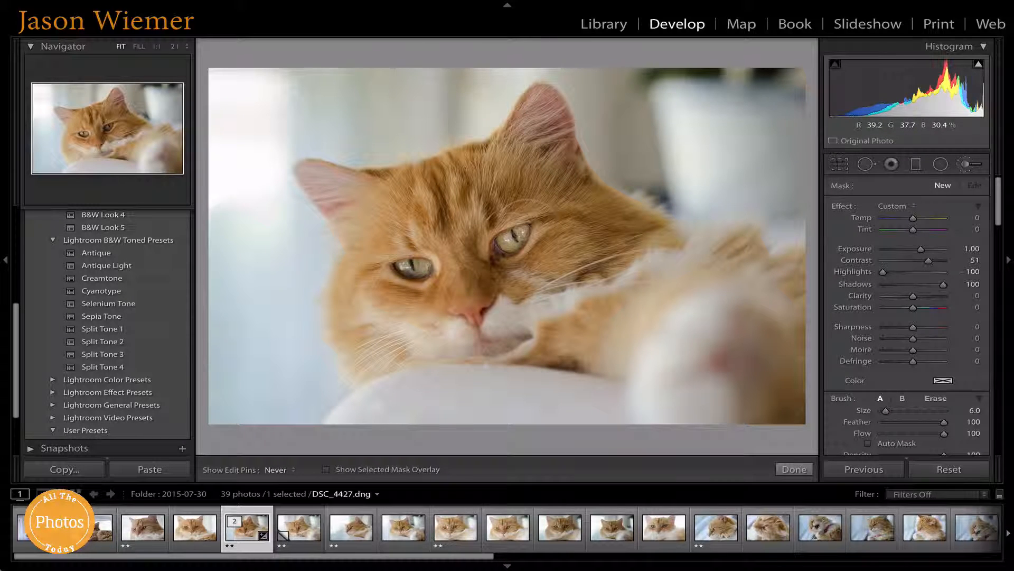
{"action": "key", "text": "h"}
{"action": "key", "text": "h"}
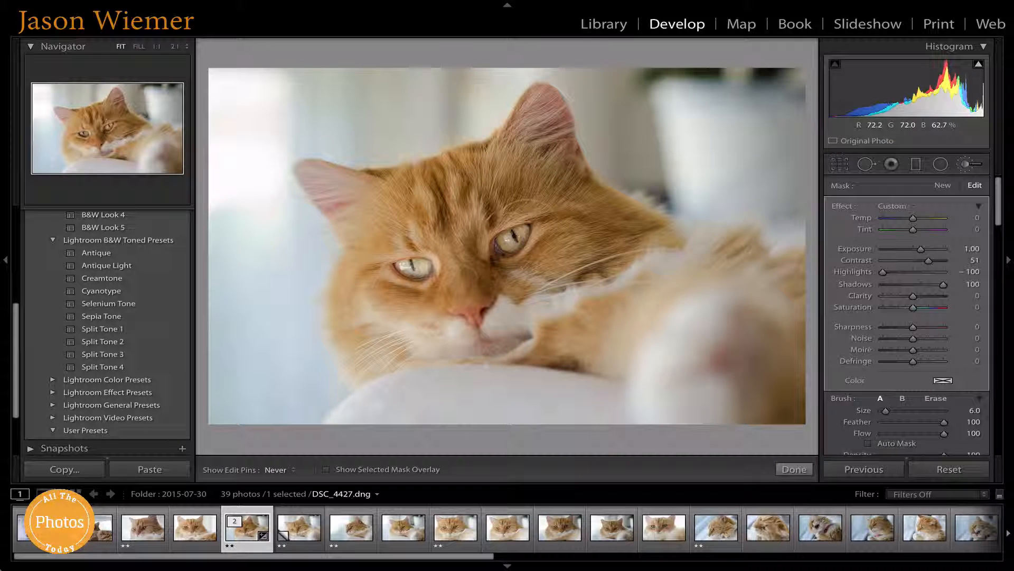
{"action": "key", "text": "h"}
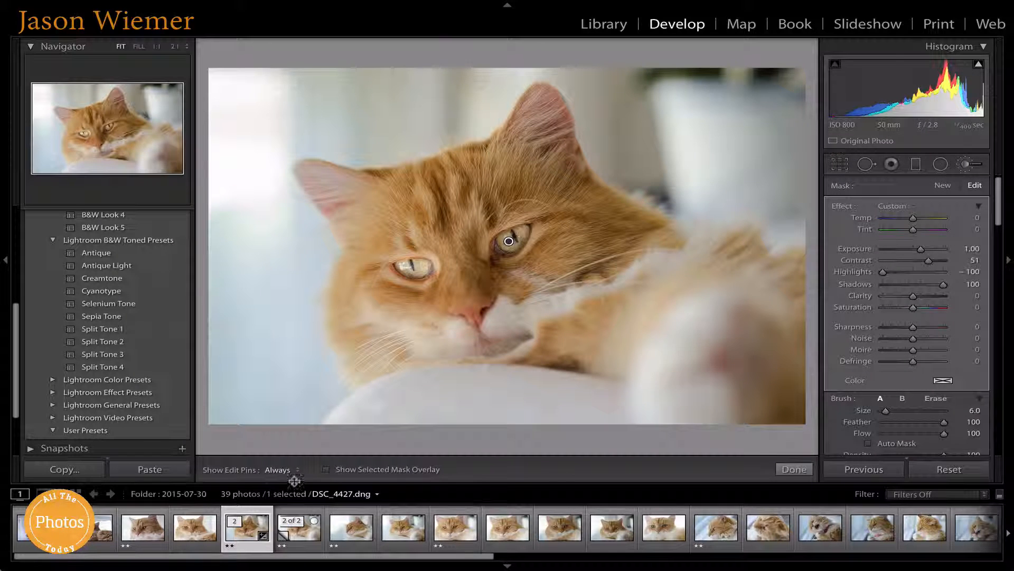
Check the brush coverage on both eyes using the selected mask overlay, leaving the overlay off.
{"action": "left_click", "coordinate": [325, 470]}
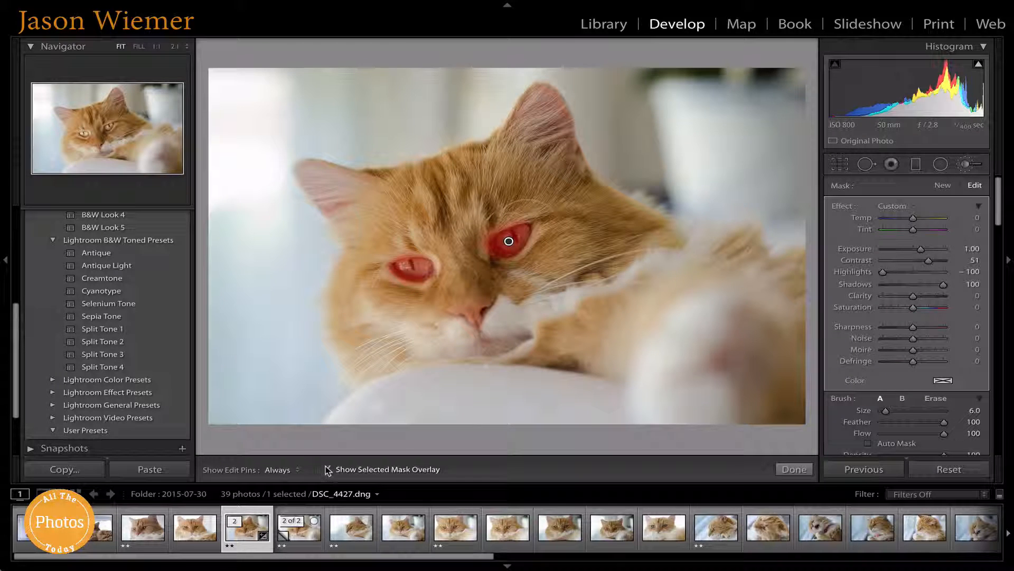
{"action": "left_click", "coordinate": [327, 469]}
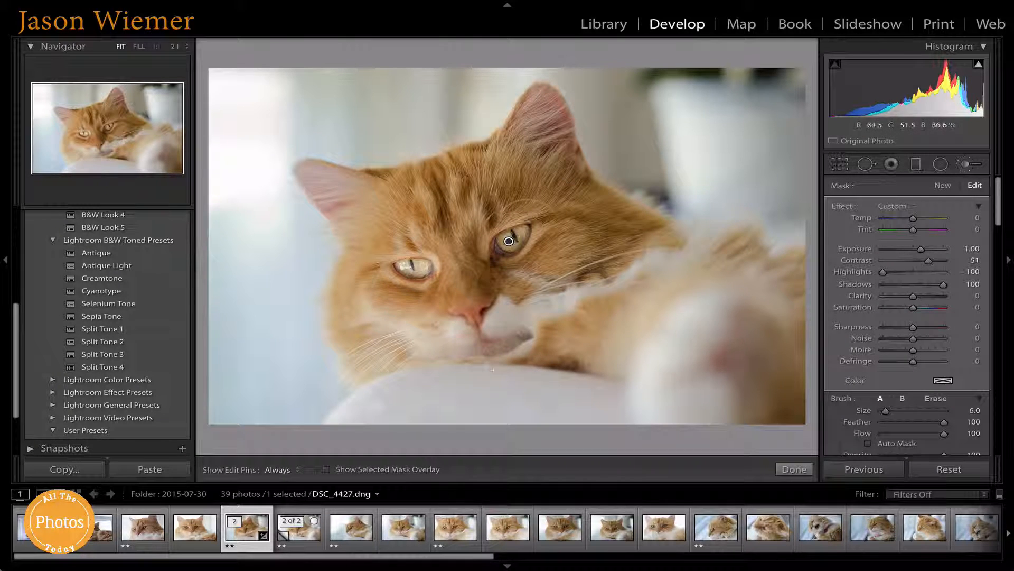
{"action": "left_click", "coordinate": [326, 469]}
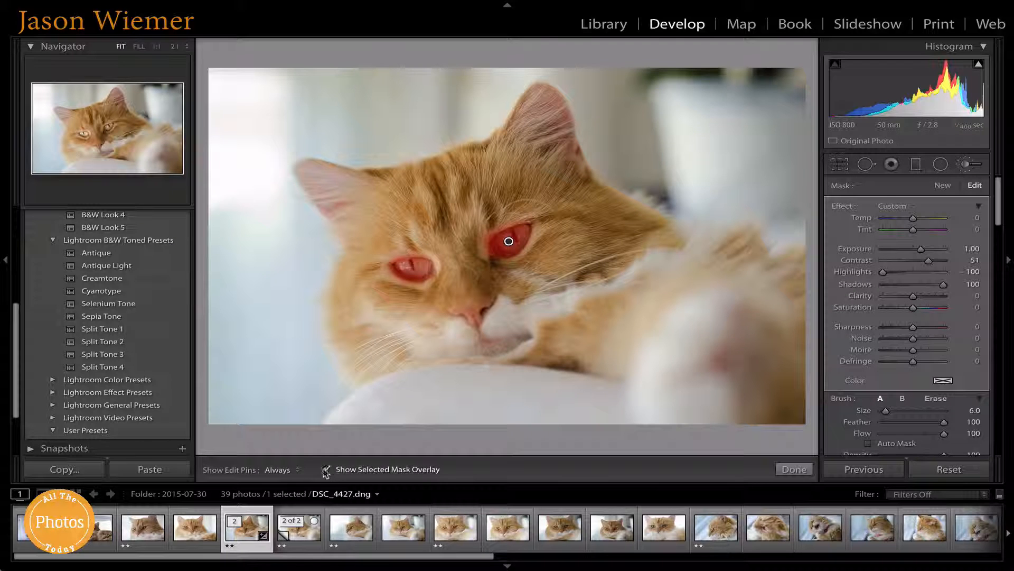
{"action": "left_click", "coordinate": [326, 470]}
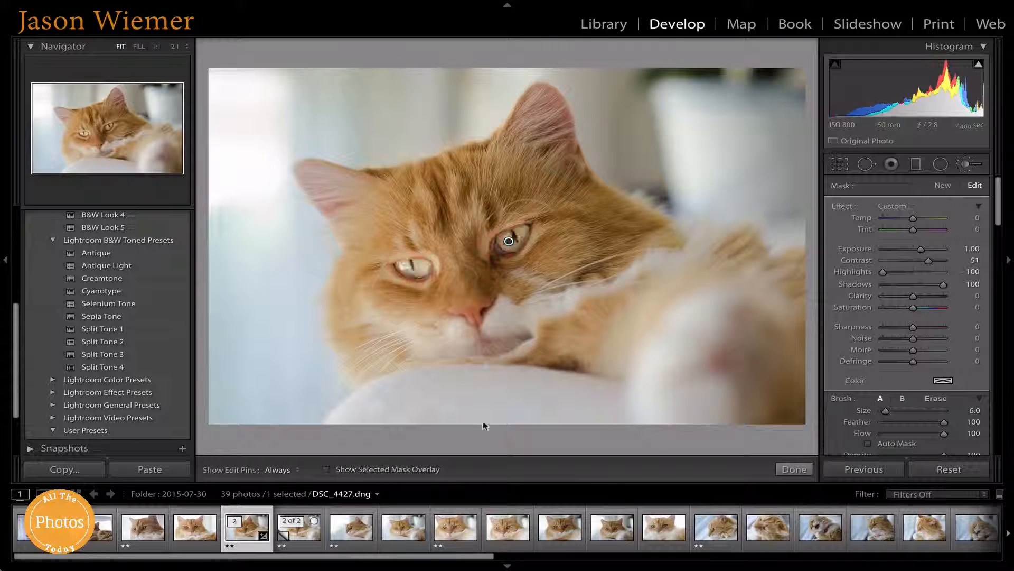
Set the eye brush adjustment to Exposure 0.31, Contrast 53, Clarity 20, Saturation 35 and Sharpness 37, and finish the brush edit.
{"action": "left_click_drag", "start_coordinate": [921, 248], "coordinate": [917, 253]}
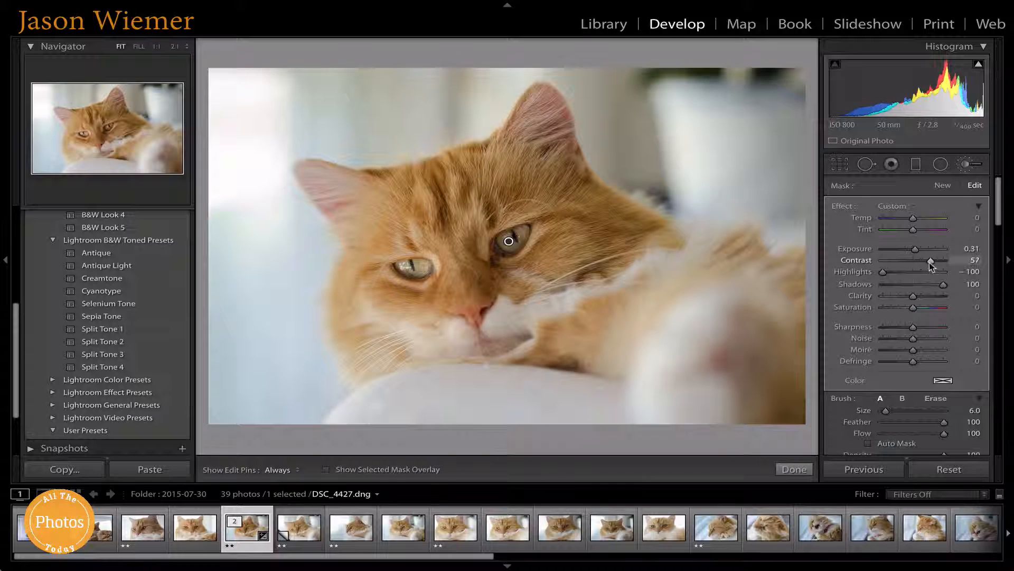
{"action": "left_click_drag", "start_coordinate": [928, 267], "coordinate": [930, 259]}
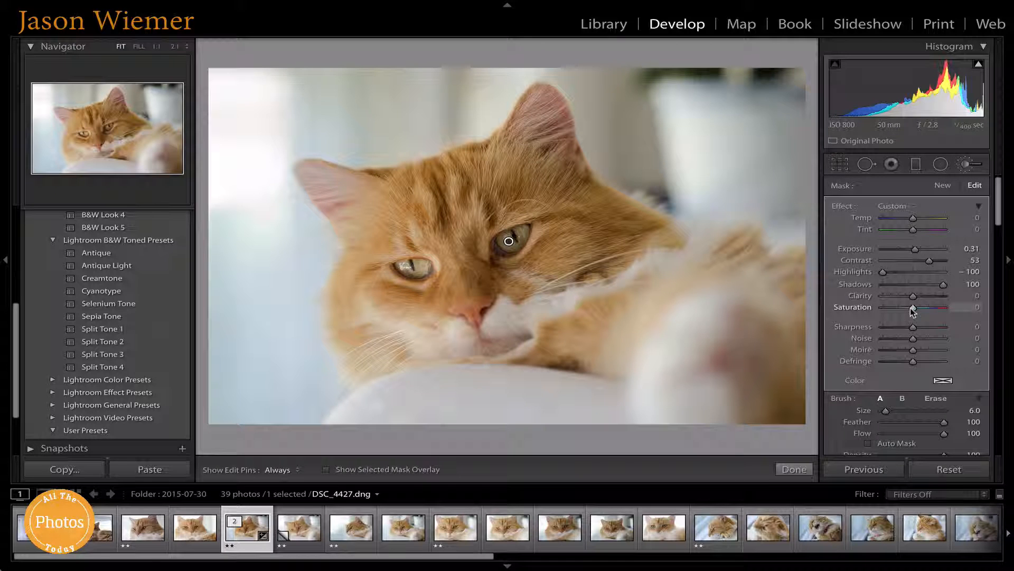
{"action": "left_click_drag", "start_coordinate": [912, 308], "coordinate": [923, 308]}
{"action": "scroll", "coordinate": [923, 309], "scroll_direction": "down", "scroll_amount": 2}
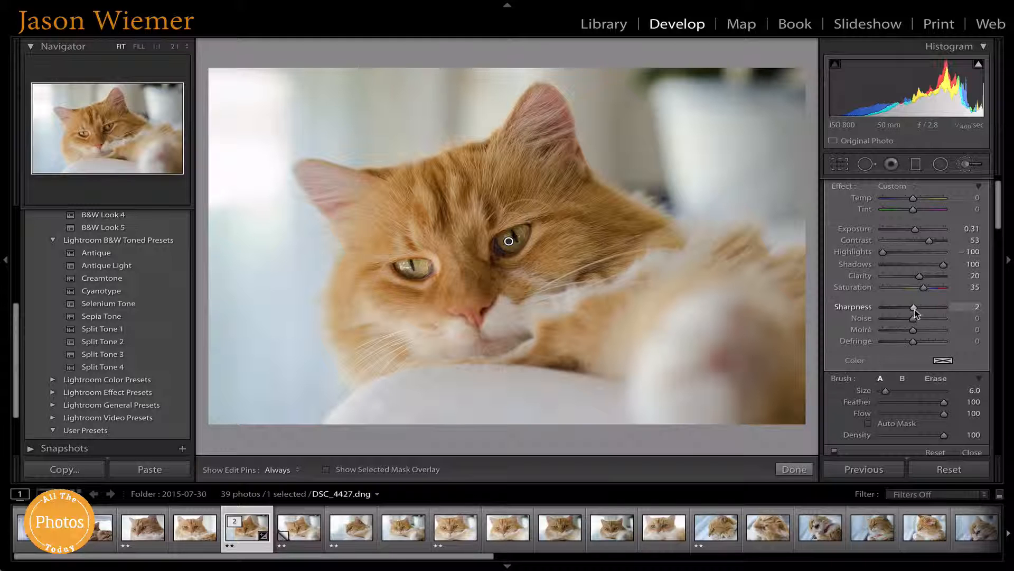
{"action": "left_click_drag", "start_coordinate": [915, 308], "coordinate": [924, 309]}
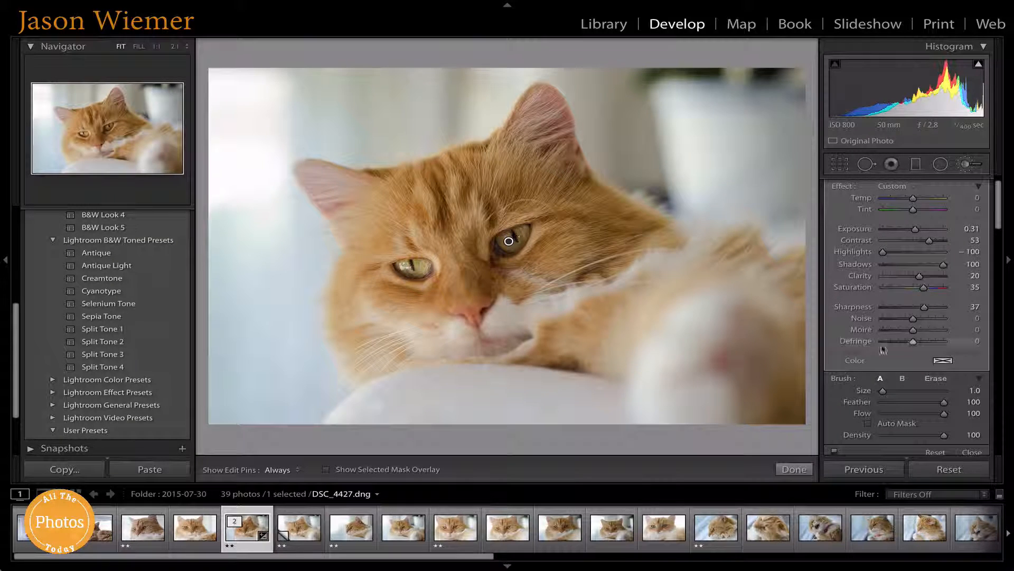
{"action": "scroll", "coordinate": [901, 332], "scroll_direction": "up", "scroll_amount": 2}
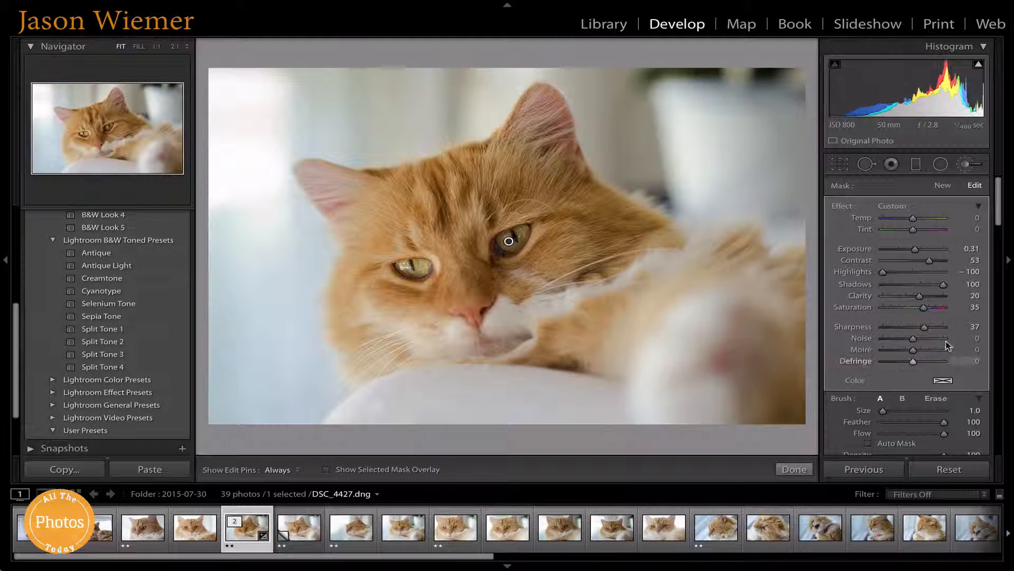
{"action": "left_click", "coordinate": [794, 469]}
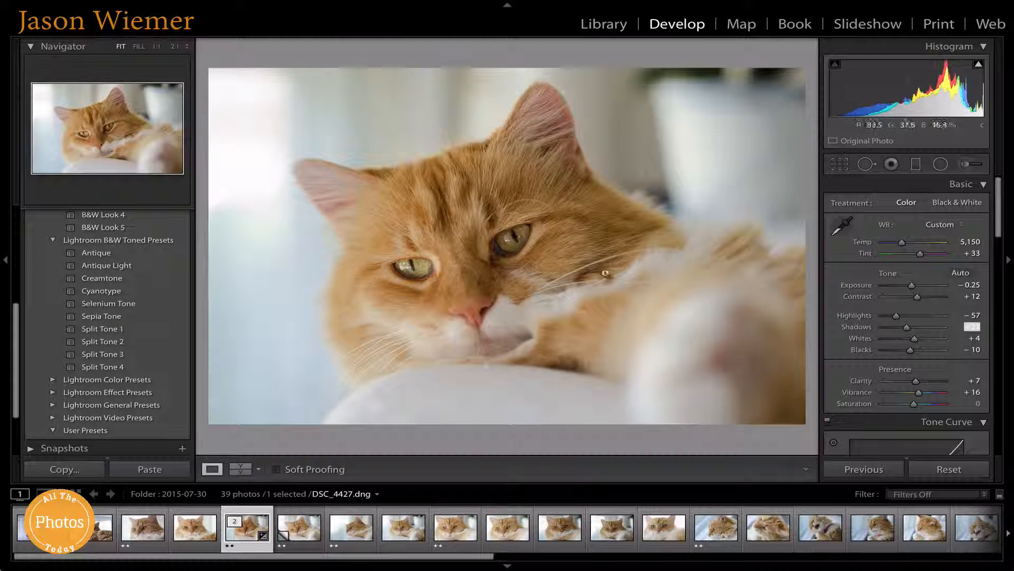
Compare the photo before and after in top/bottom and split views, examining the eyes at 1:1, and return to the single-photo view.
{"action": "left_click", "coordinate": [239, 474]}
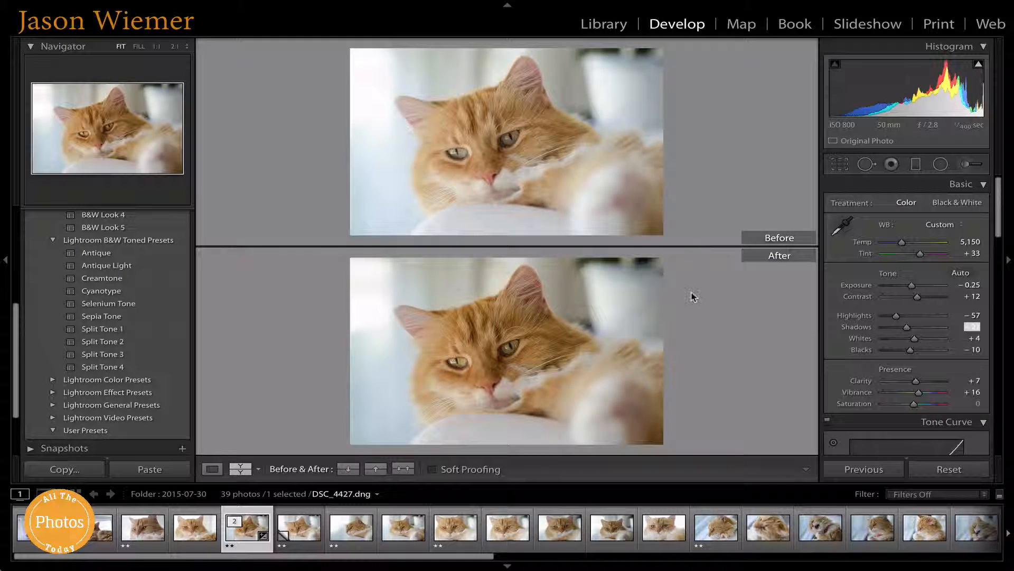
{"action": "left_click", "coordinate": [240, 473]}
{"action": "left_click", "coordinate": [519, 228]}
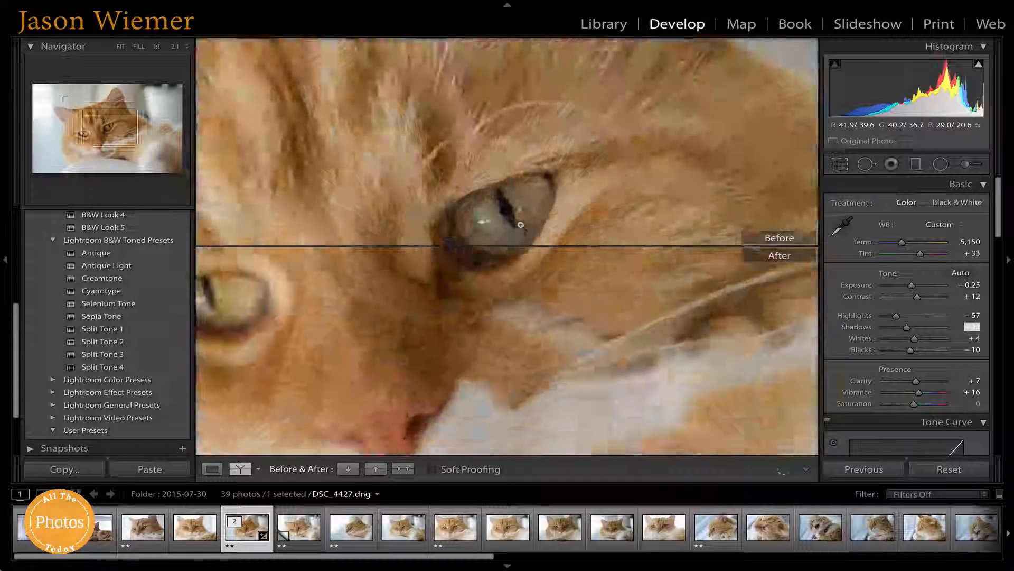
{"action": "left_click", "coordinate": [520, 224]}
{"action": "left_click", "coordinate": [382, 290]}
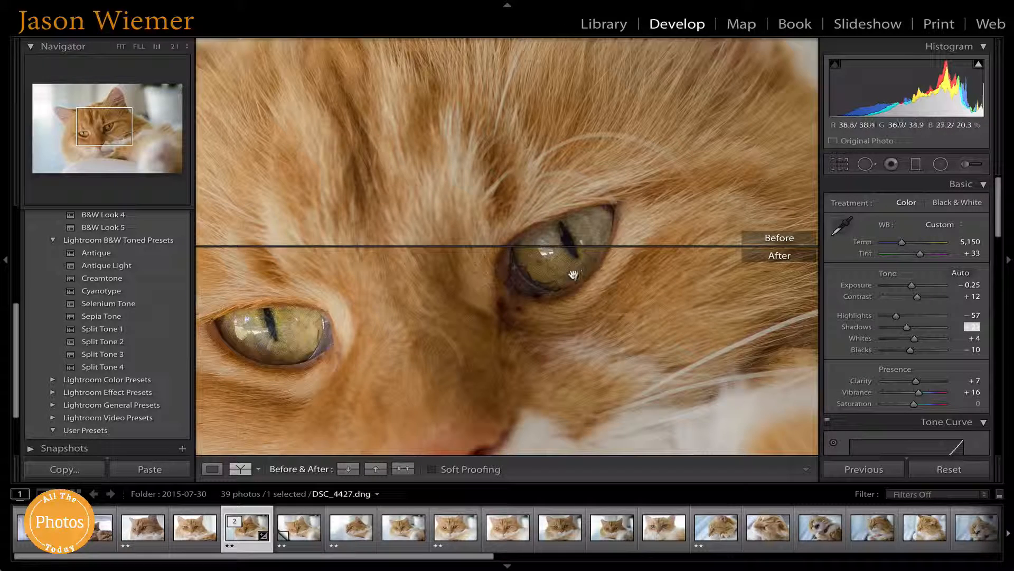
{"action": "left_click", "coordinate": [624, 297]}
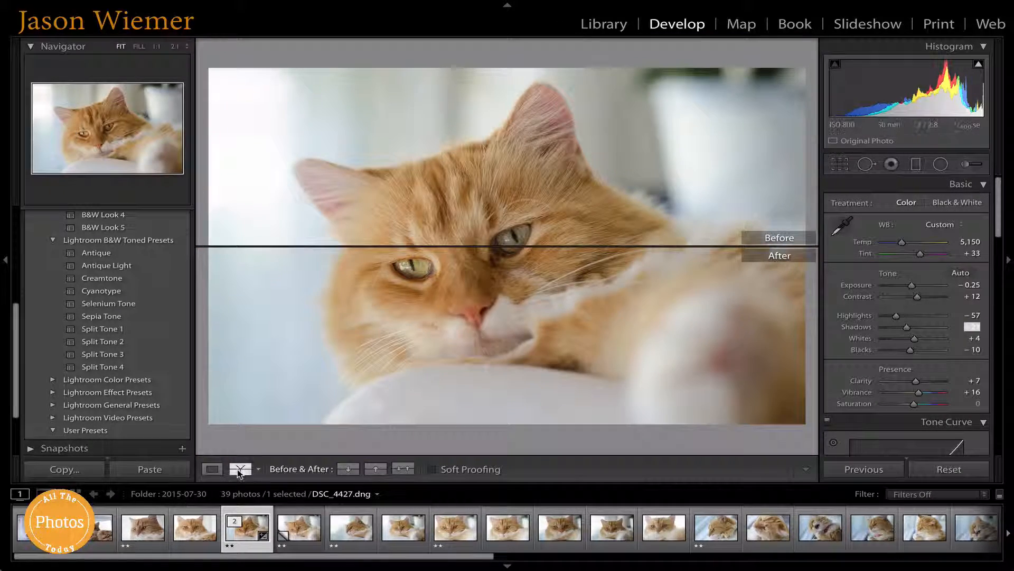
{"action": "left_click", "coordinate": [212, 469]}
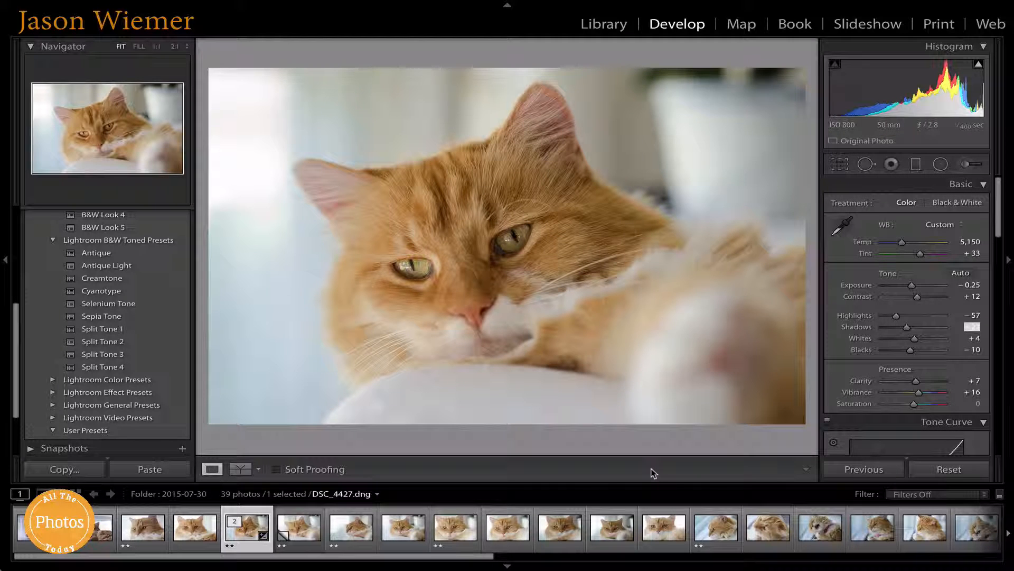